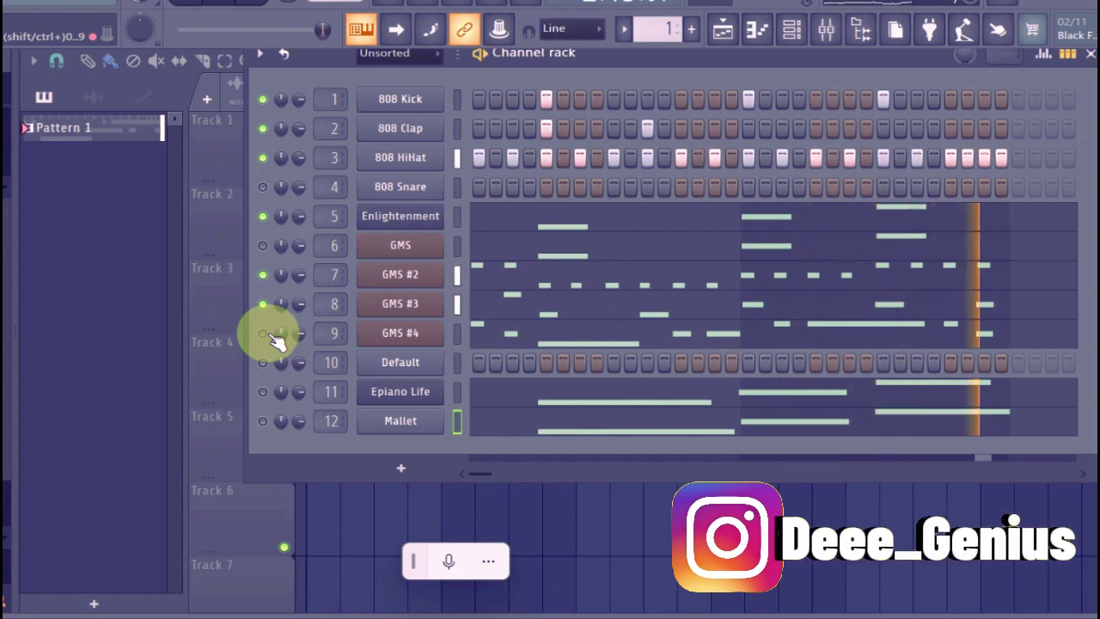
Unmute the GMS #4 and Epiano Life channels while the pattern plays
{"action": "left_click", "coordinate": [265, 334]}
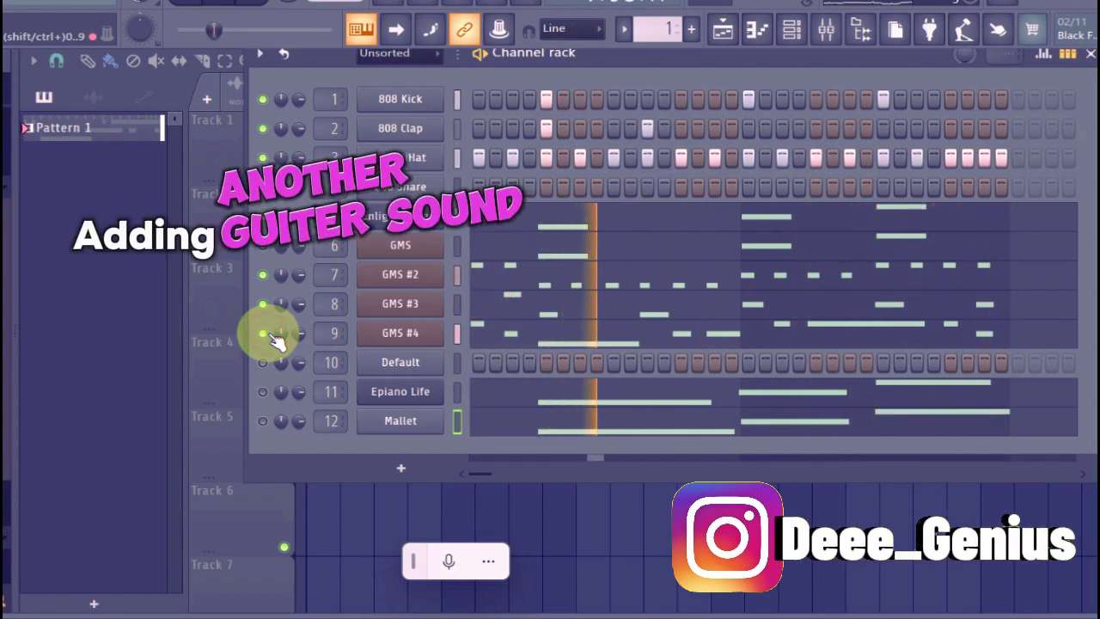
{"action": "left_click", "coordinate": [265, 391]}
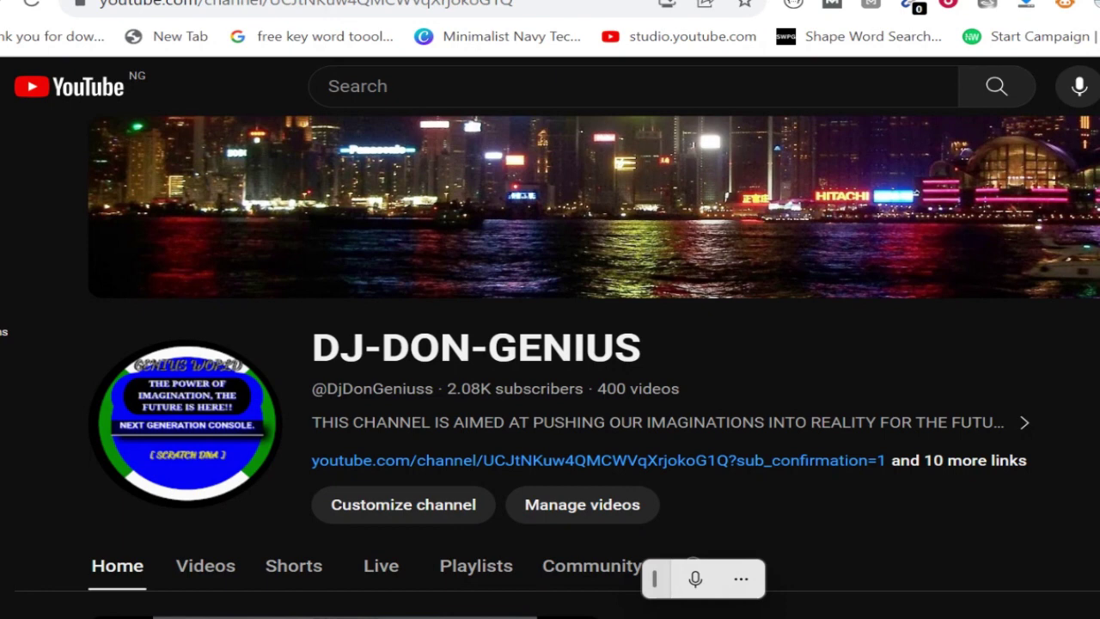
Switch to the YouTube channel page and browse its home content down to the Videos section
{"action": "scroll", "coordinate": [558, 367], "scroll_direction": "down", "scroll_amount": 5}
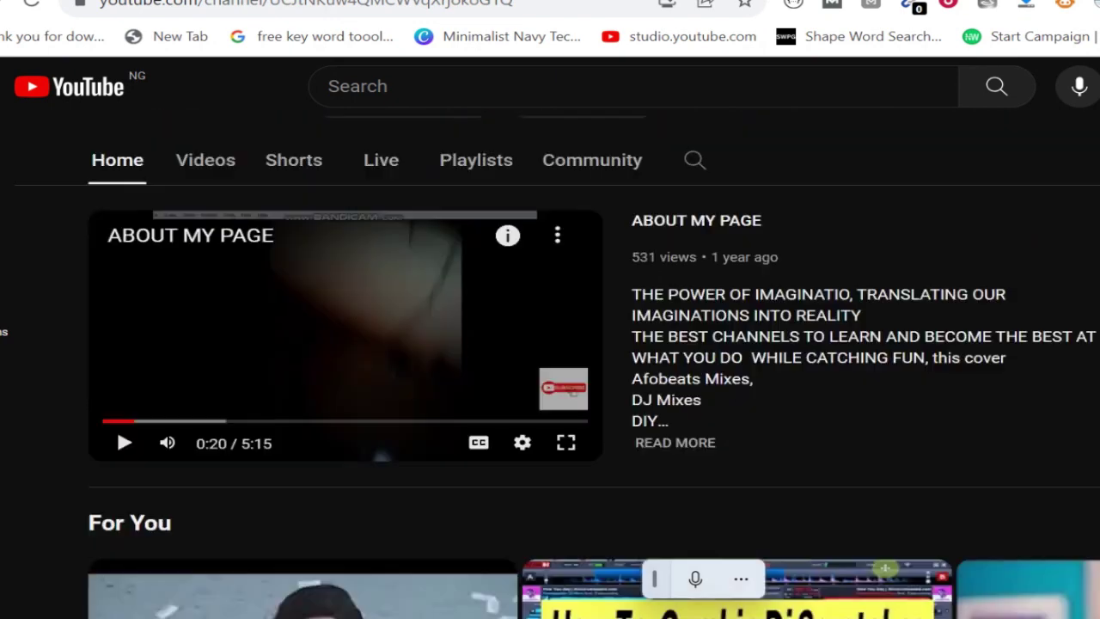
{"action": "scroll", "coordinate": [550, 386], "scroll_direction": "down", "scroll_amount": 2}
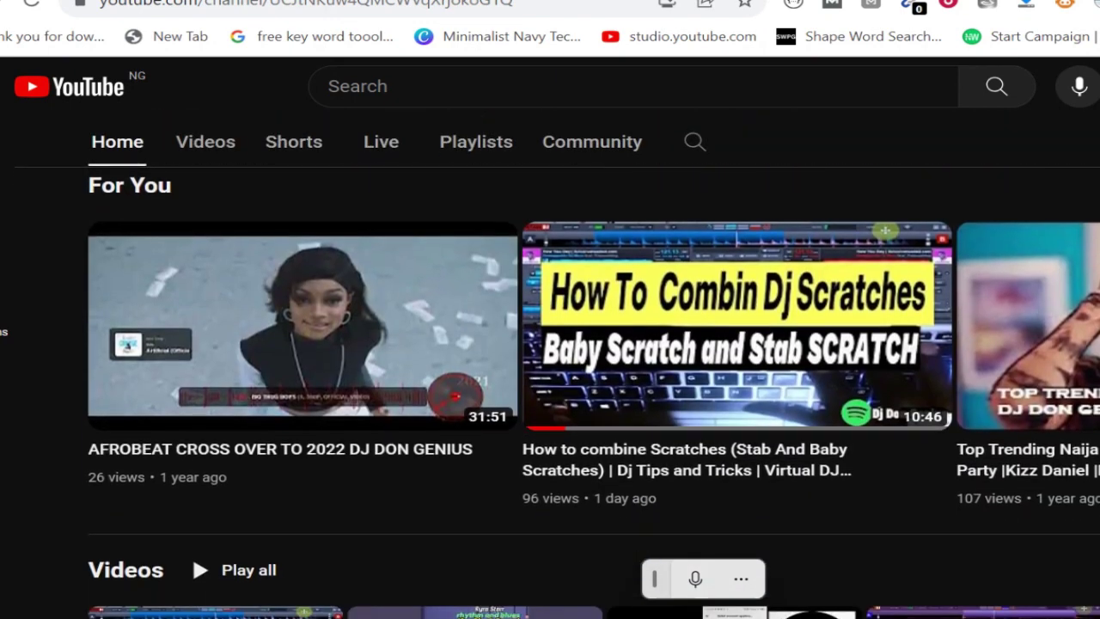
{"action": "scroll", "coordinate": [192, 542], "scroll_direction": "down", "scroll_amount": 2}
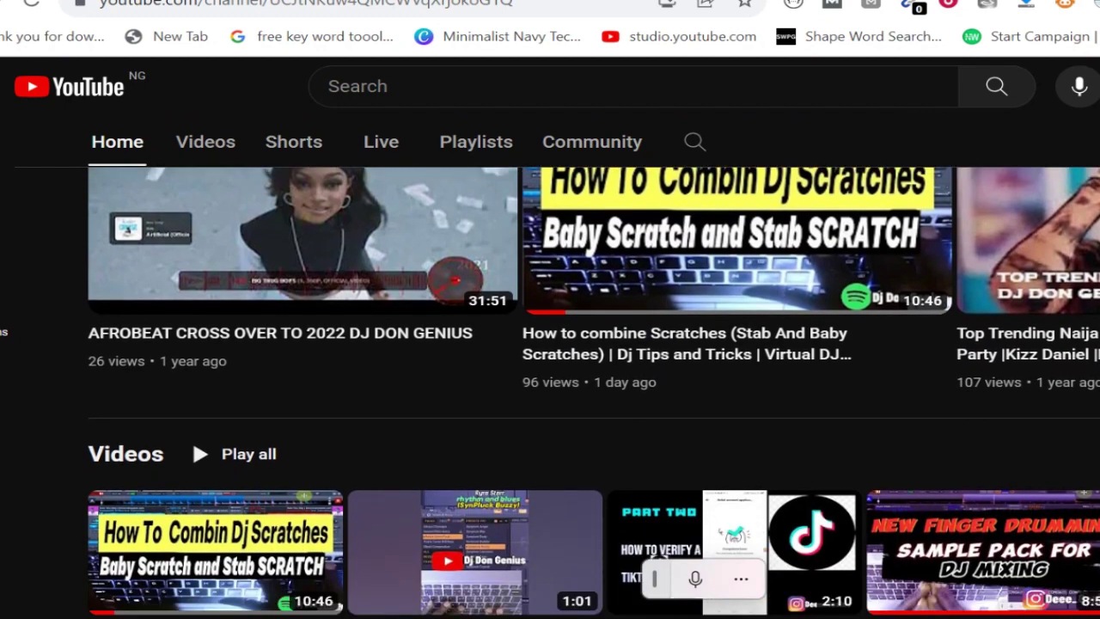
{"action": "scroll", "coordinate": [192, 542], "scroll_direction": "down", "scroll_amount": 1}
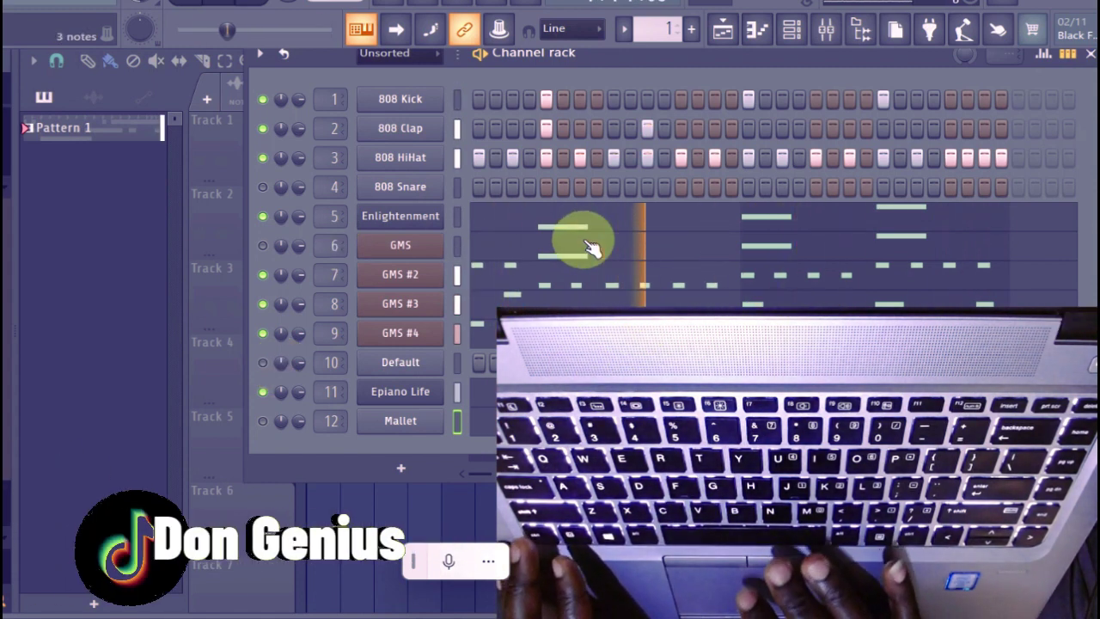
Stop playback, mute the GMS #2, GMS #3 and GMS #4 channels, and play the pattern again
{"action": "key", "text": "space"}
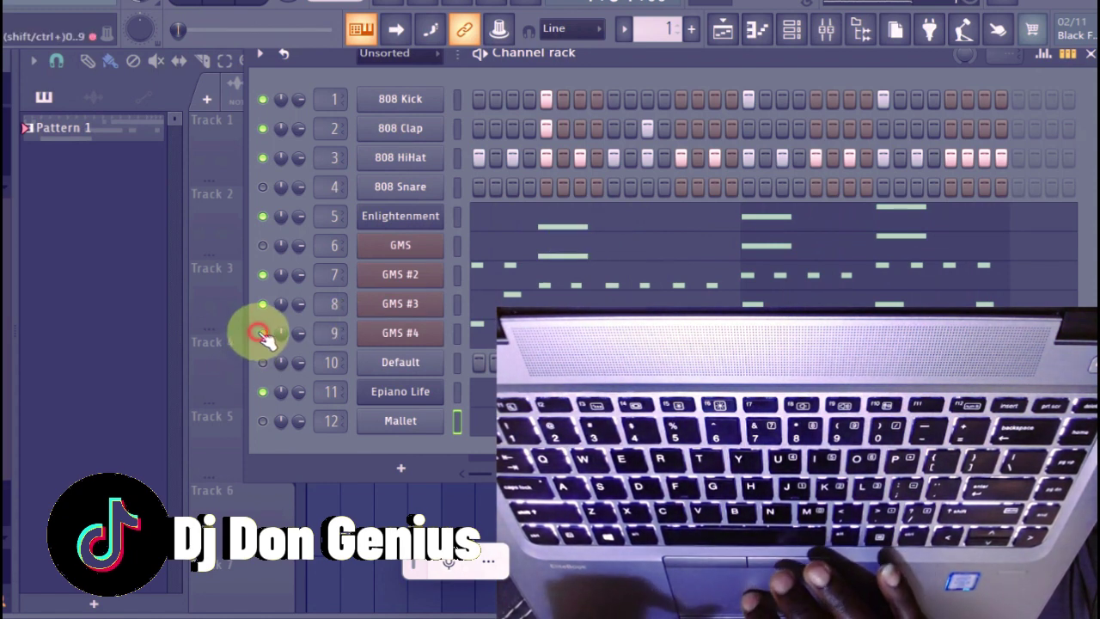
{"action": "left_click", "coordinate": [262, 305]}
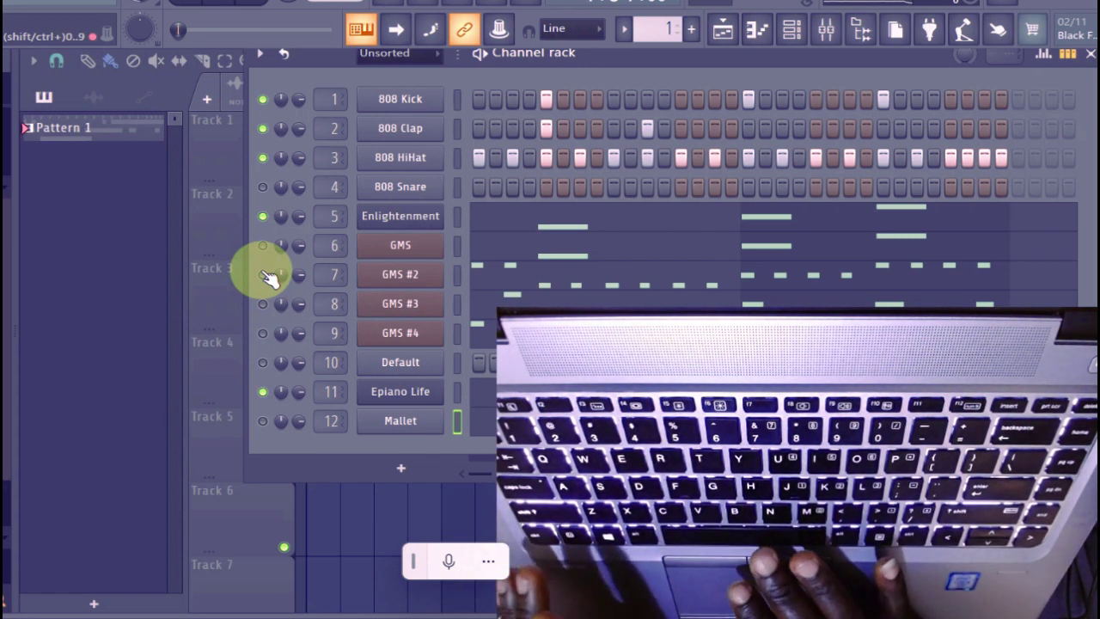
{"action": "key", "text": "space"}
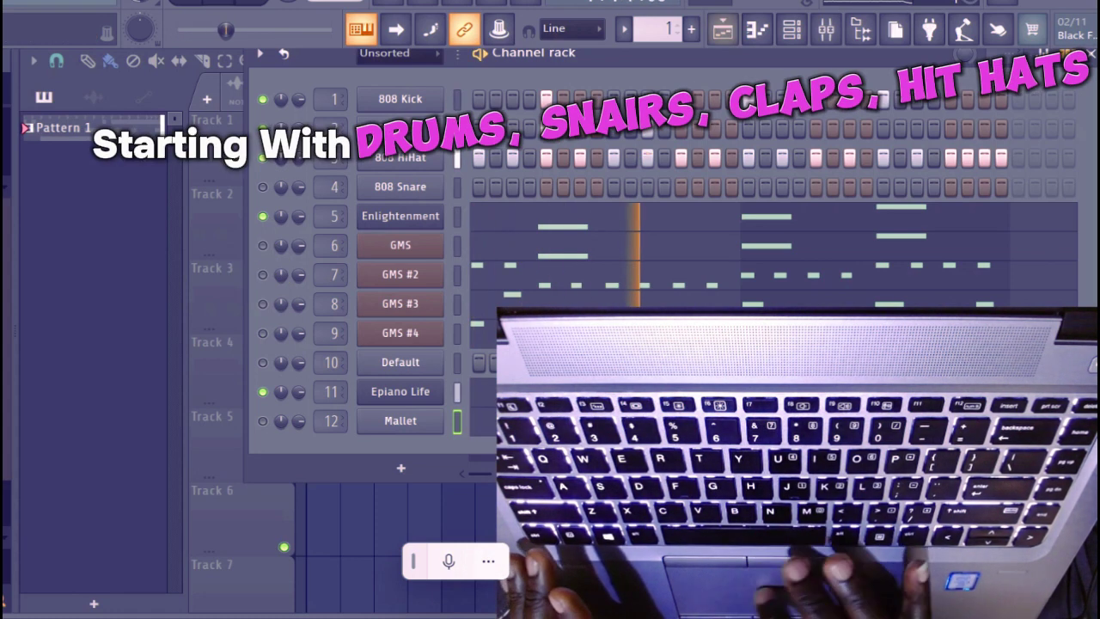
Raise the mixer's Master fader to slightly above the Insert 1 fader's level and return to the channel rack
{"action": "left_click", "coordinate": [827, 32]}
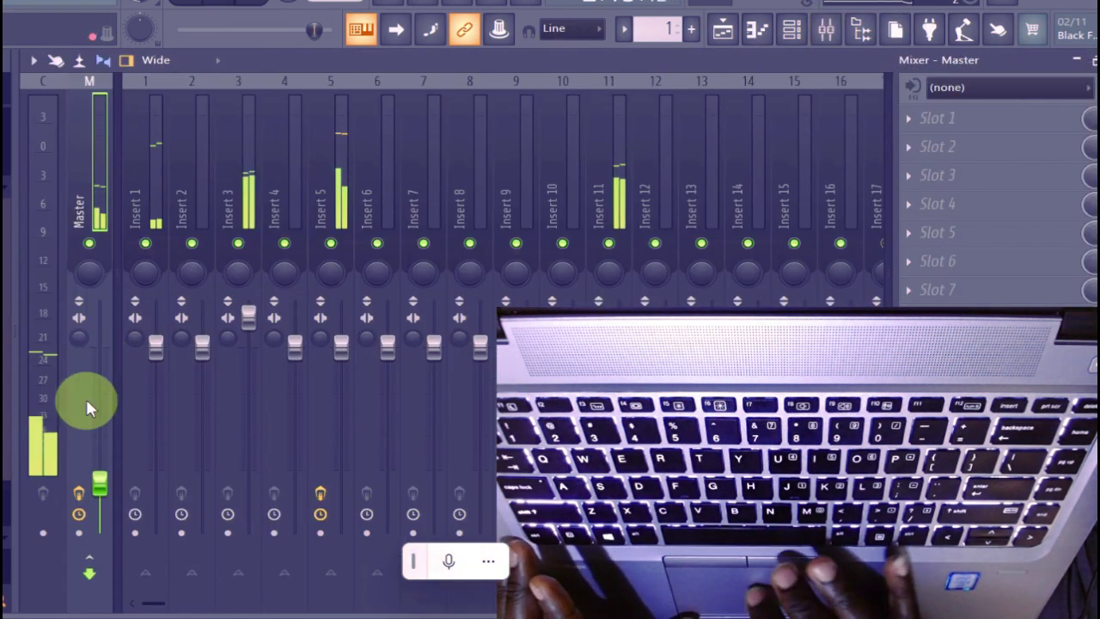
{"action": "left_click_drag", "start_coordinate": [112, 490], "coordinate": [112, 487]}
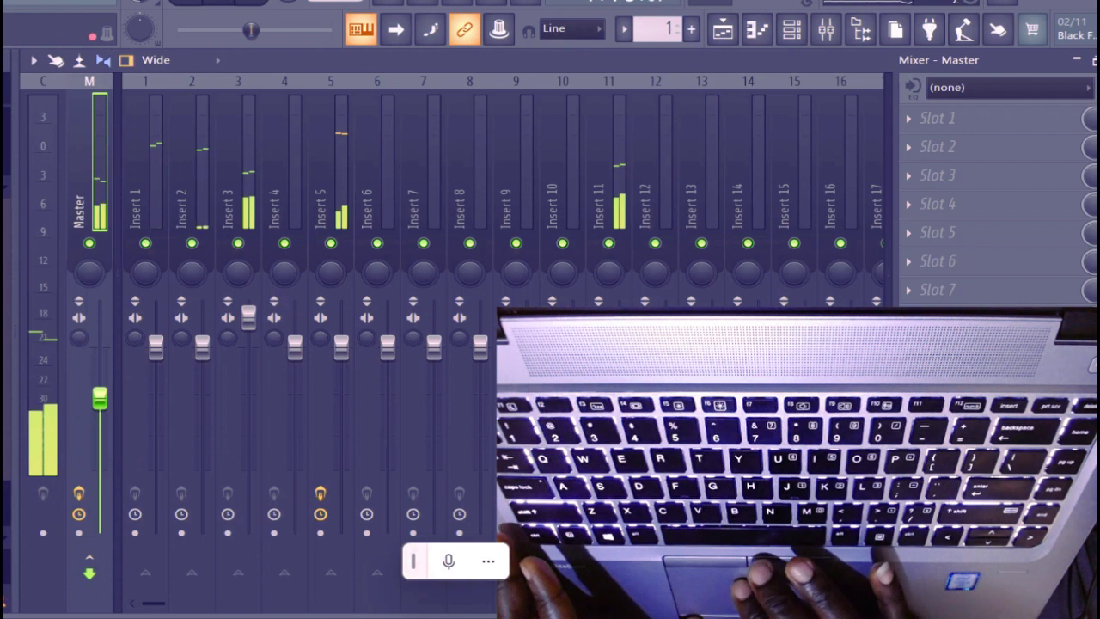
{"action": "left_click_drag", "start_coordinate": [100, 397], "coordinate": [103, 332]}
{"action": "key", "text": "F9"}
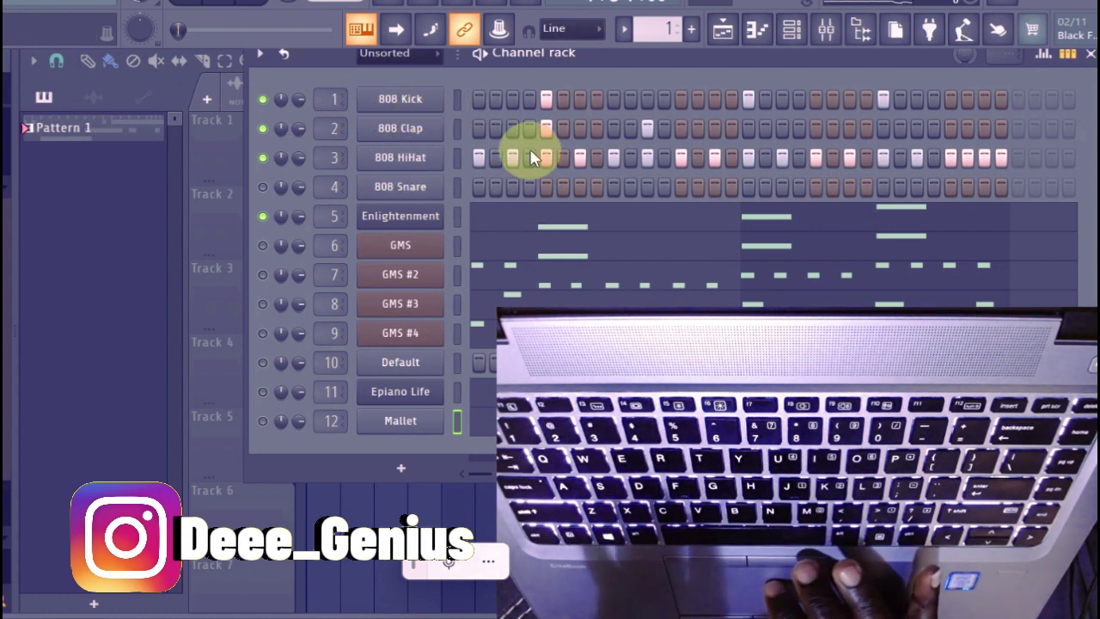
View the FLEX preset of the Enlightenment channel, close it, and audition the pattern with Epiano Life muted
{"action": "left_click", "coordinate": [479, 158]}
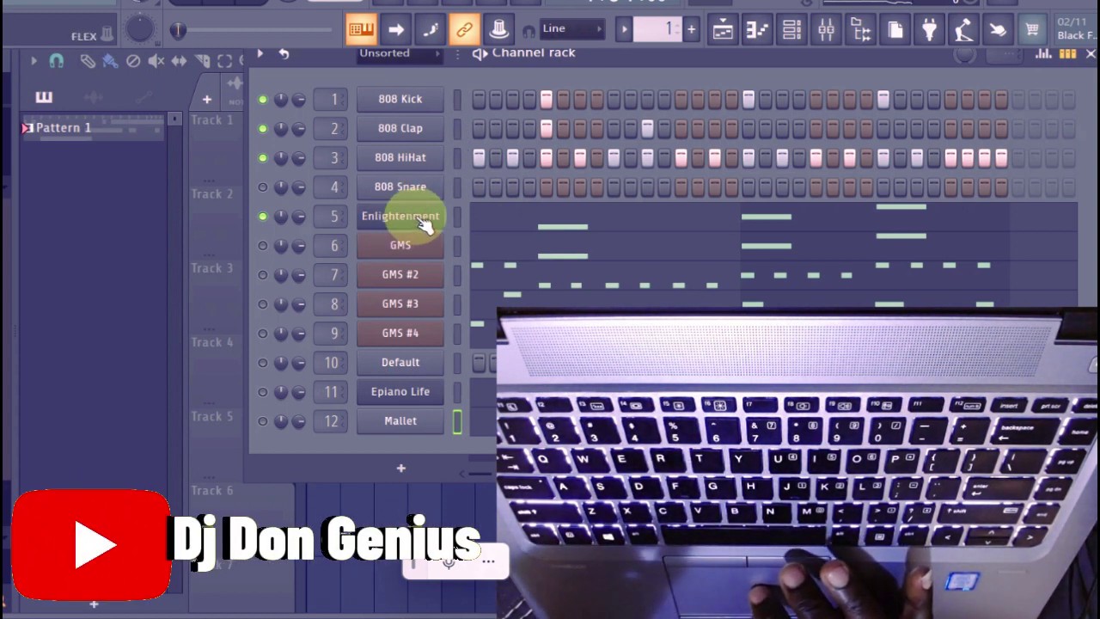
{"action": "left_click", "coordinate": [424, 223]}
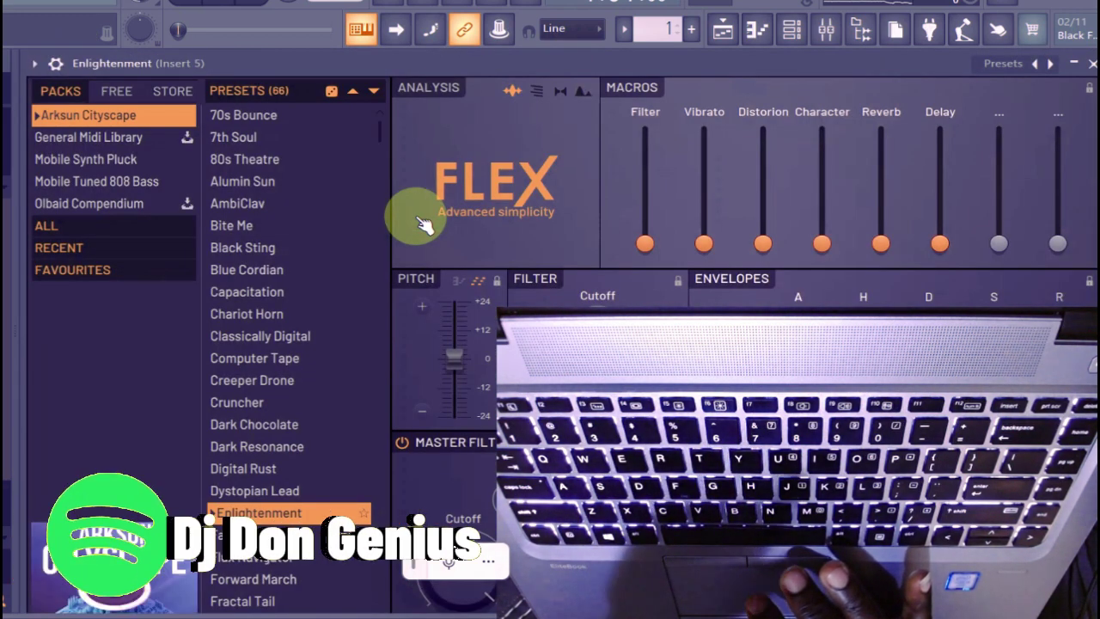
{"action": "key", "text": "Escape"}
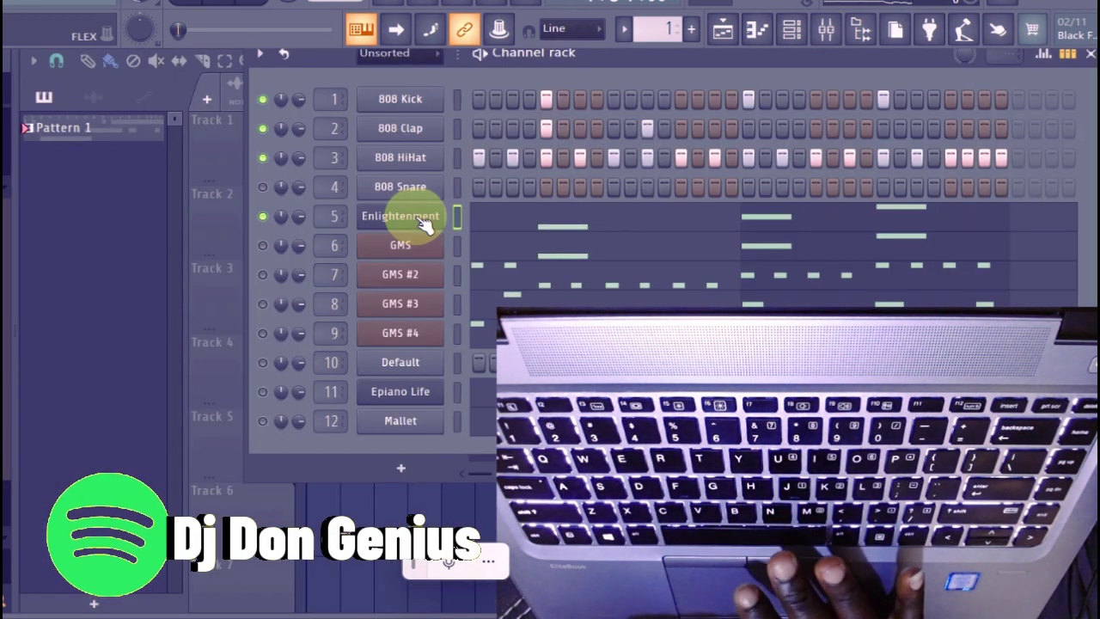
{"action": "key", "text": "space"}
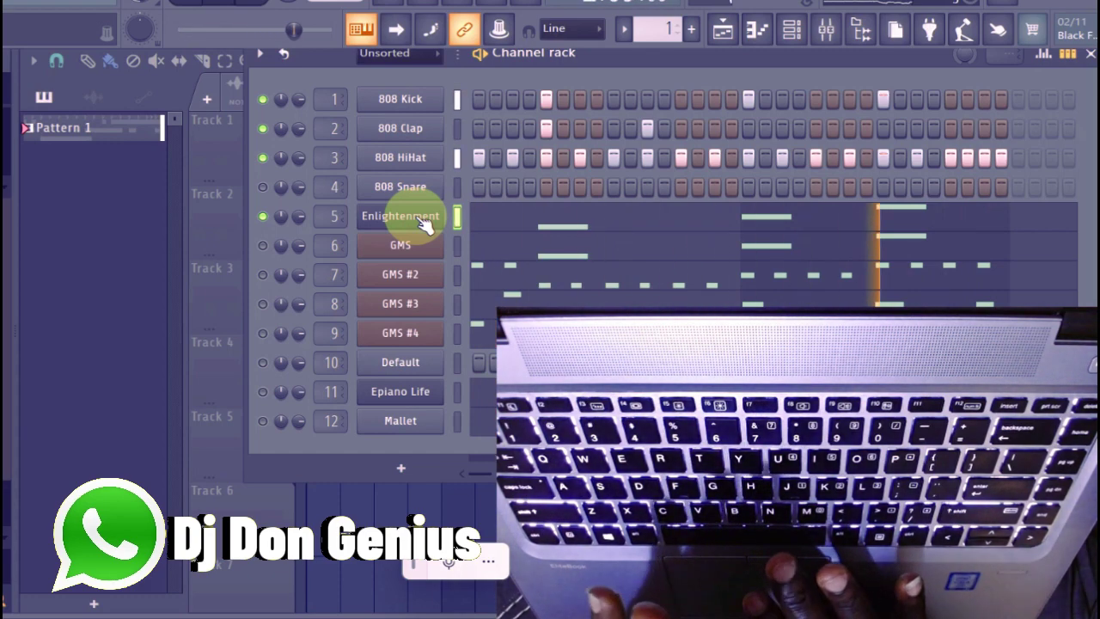
{"action": "key", "text": "space"}
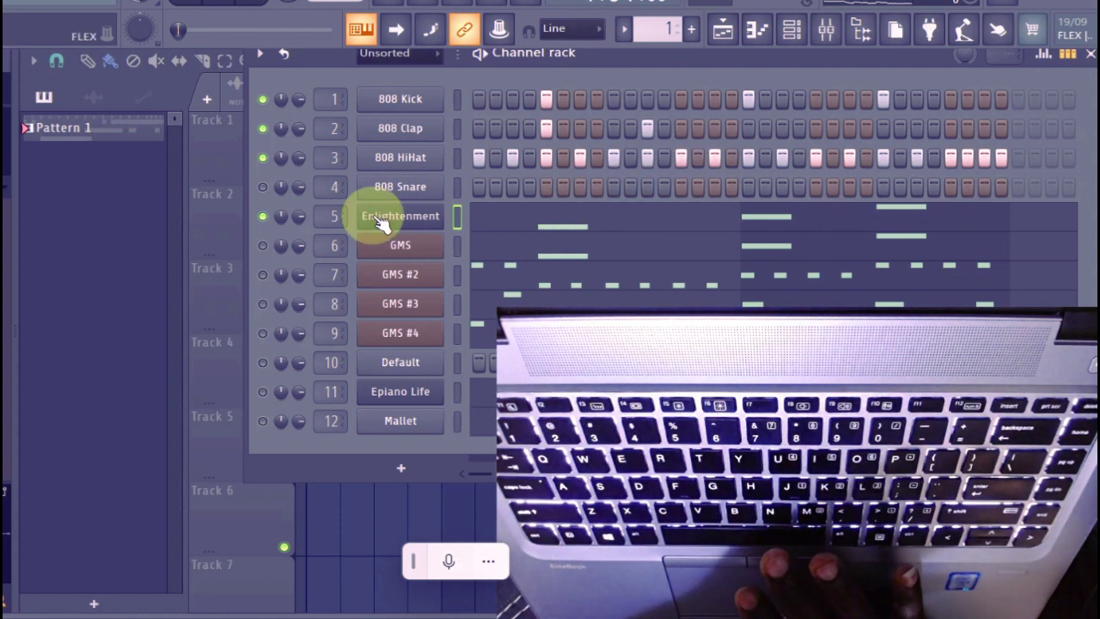
Unmute the GMS #2 and GMS #3 channels and audition the pattern with them
{"action": "key", "text": "space"}
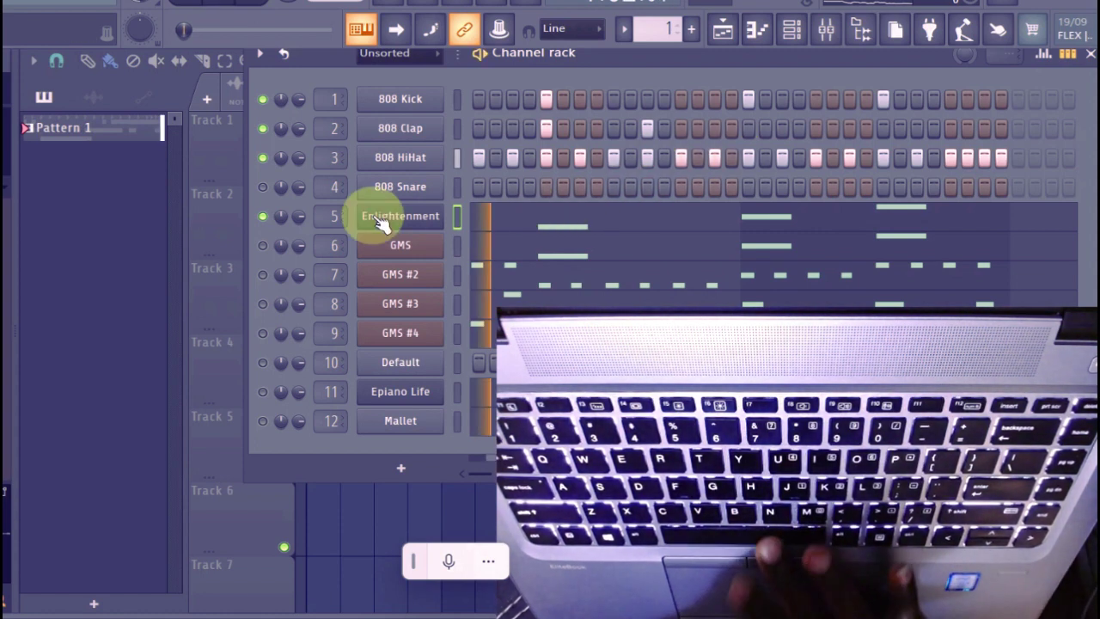
{"action": "left_click", "coordinate": [263, 275]}
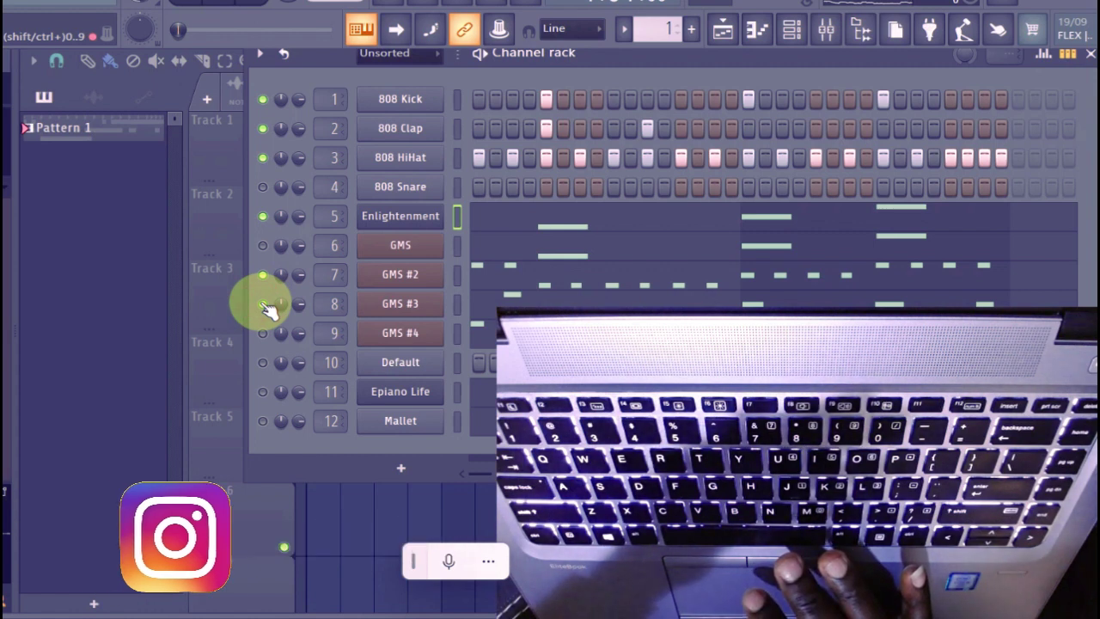
{"action": "key", "text": "space"}
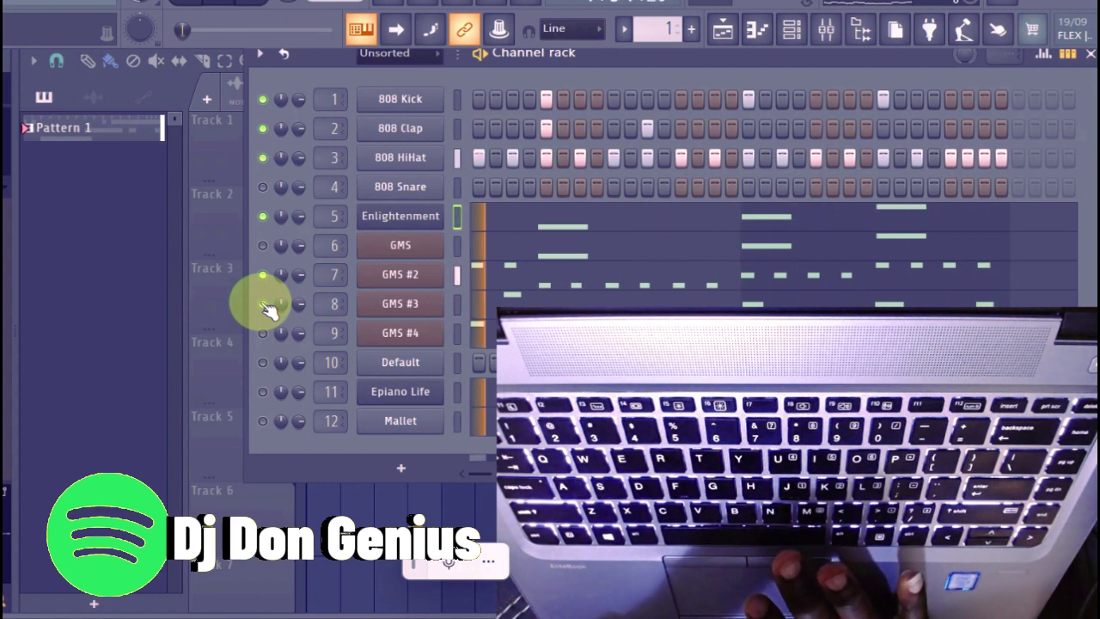
Unmute the GMS #4 and Epiano Life channels, auditioning the pattern between additions
{"action": "left_click", "coordinate": [323, 326]}
{"action": "left_click", "coordinate": [402, 306]}
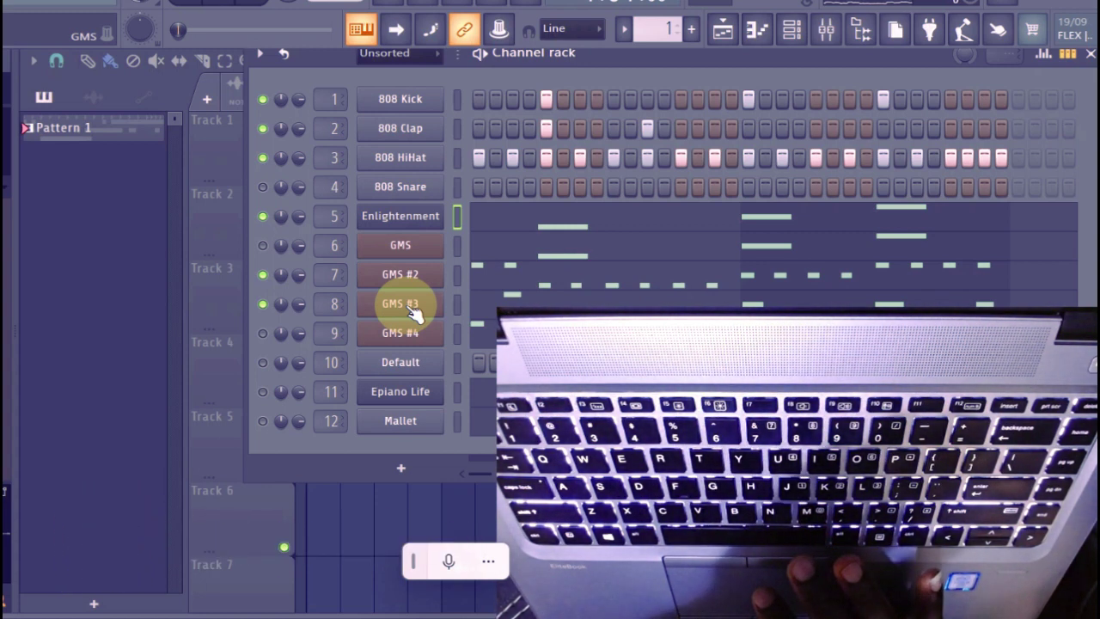
{"action": "key", "text": "space"}
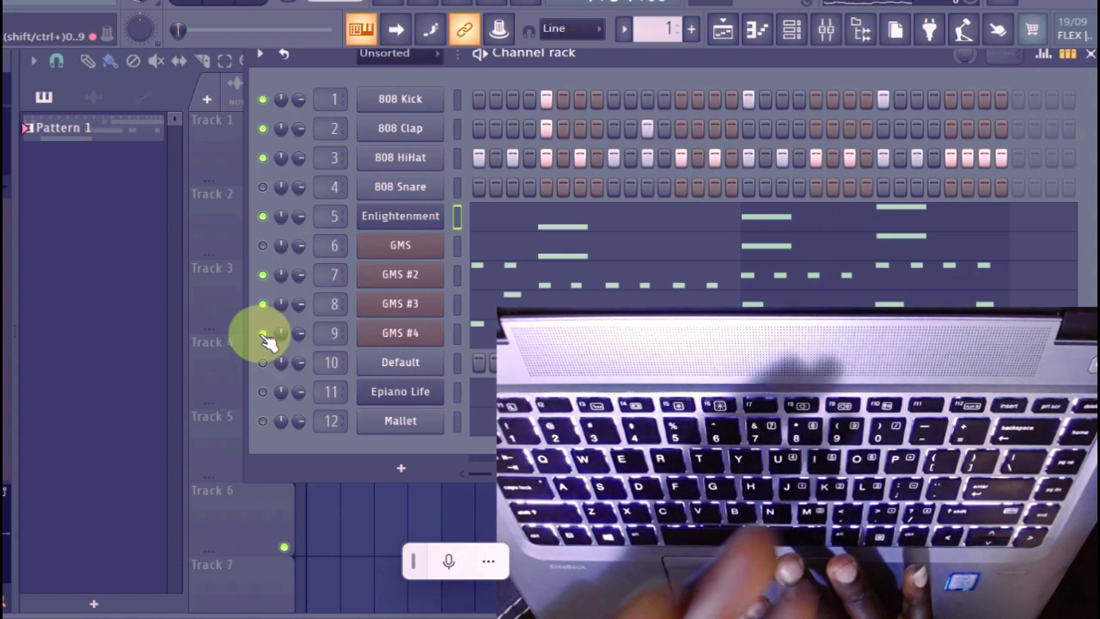
{"action": "key", "text": "space"}
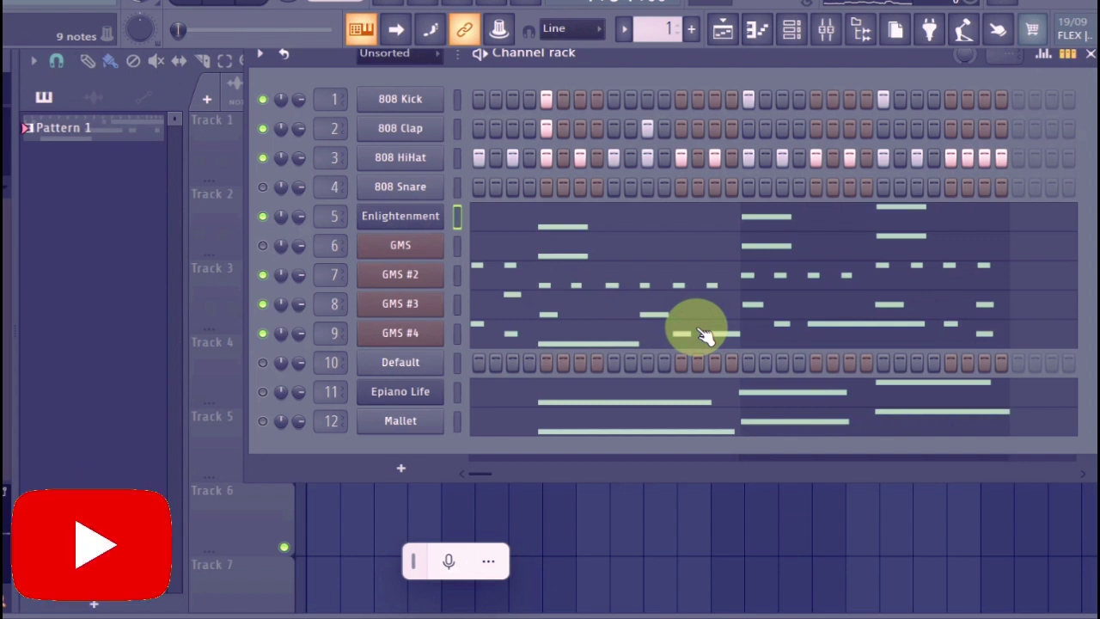
{"action": "key", "text": "space"}
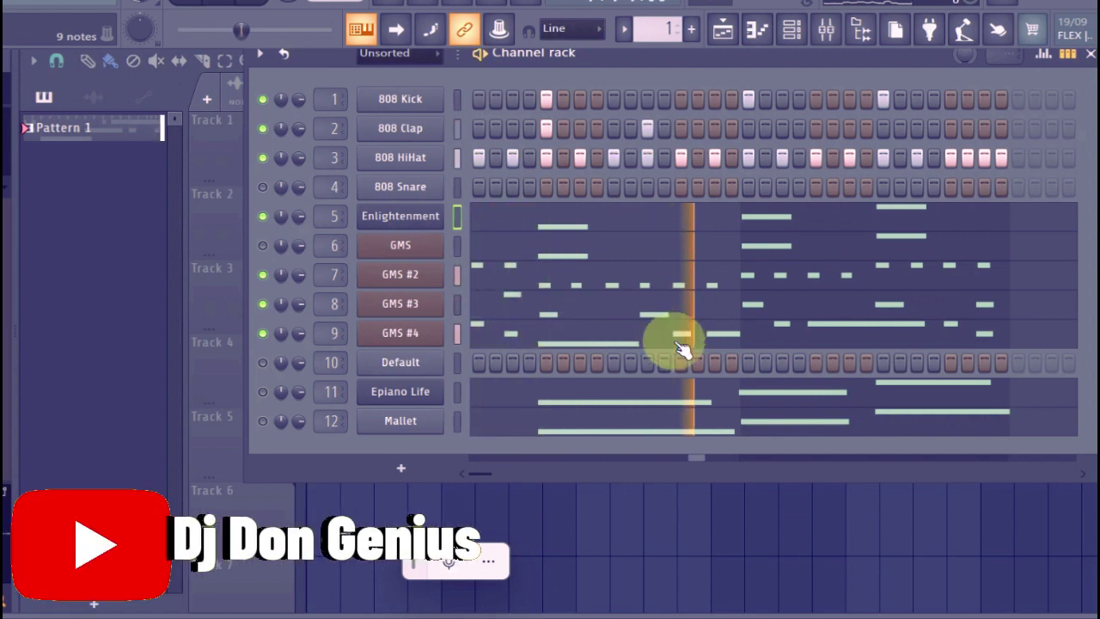
{"action": "left_click", "coordinate": [262, 391]}
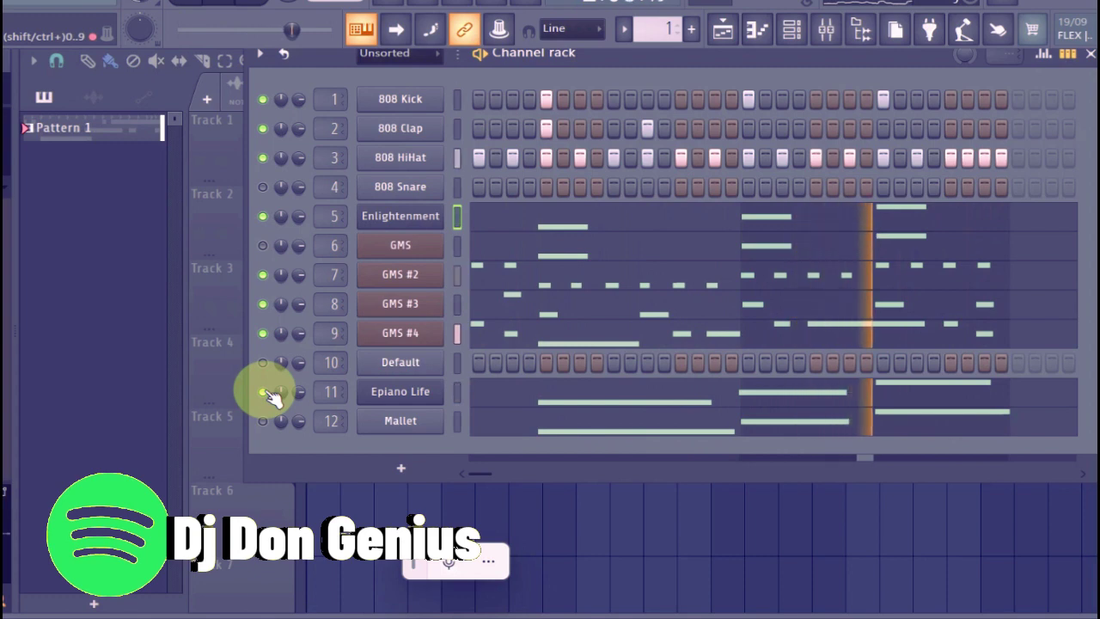
Test the Master volume at low and high levels in the mixer, and leave its fader slightly above mid-travel
{"action": "key", "text": "F9"}
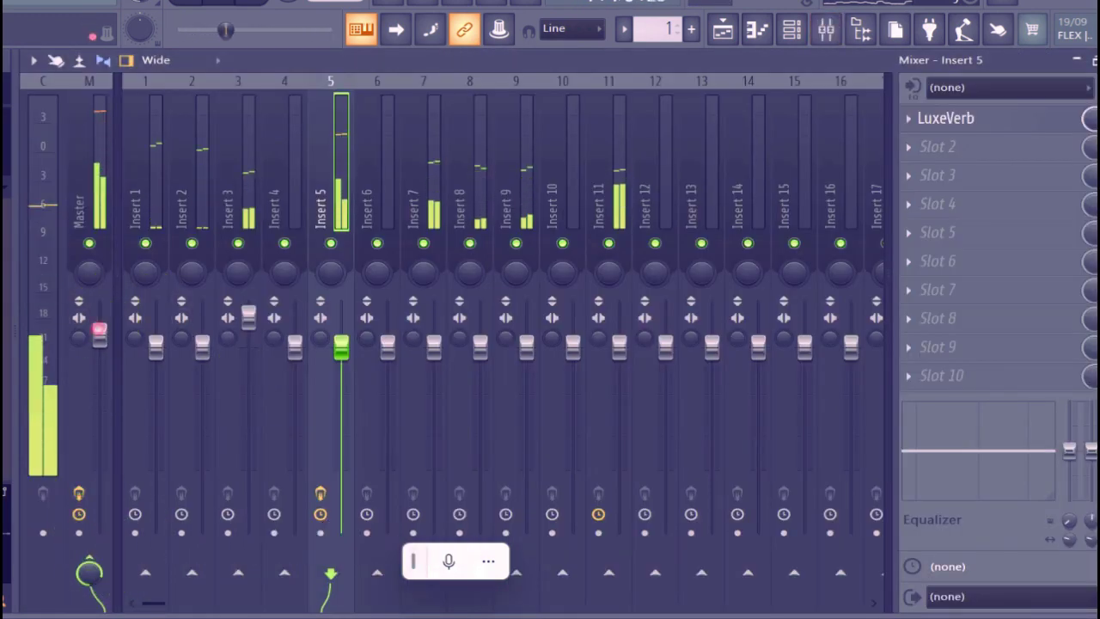
{"action": "mouse_move", "coordinate": [99, 327]}
{"action": "left_mouse_down"}
{"action": "mouse_move", "coordinate": [98, 468]}
{"action": "mouse_move", "coordinate": [100, 343]}
{"action": "left_mouse_up"}
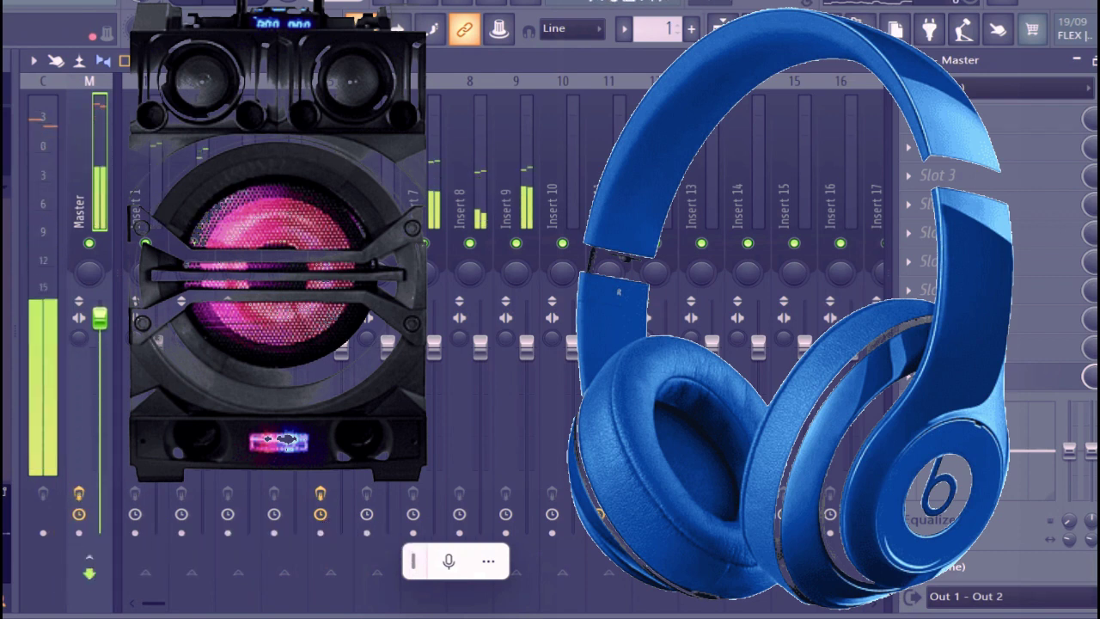
{"action": "left_click_drag", "start_coordinate": [100, 318], "coordinate": [100, 481]}
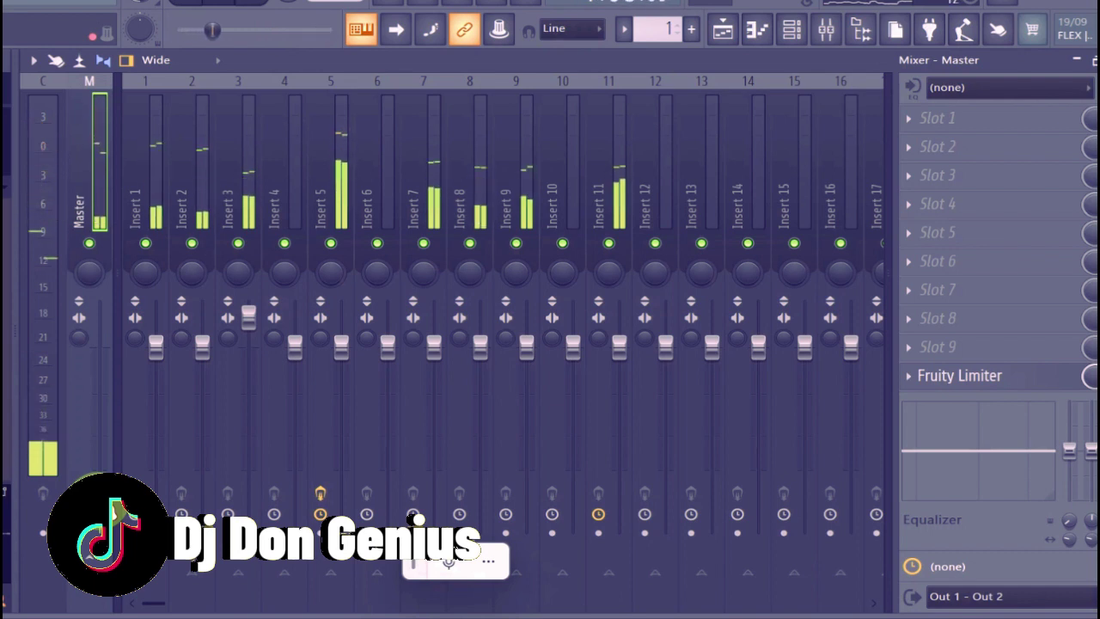
{"action": "left_click", "coordinate": [101, 502]}
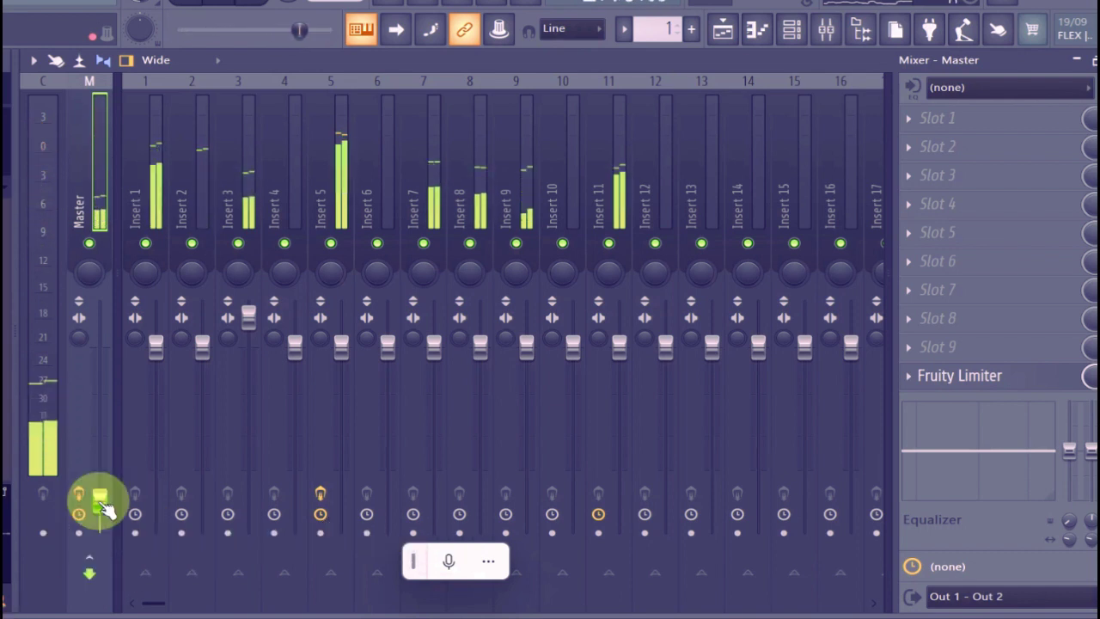
{"action": "left_click_drag", "start_coordinate": [102, 505], "coordinate": [100, 323]}
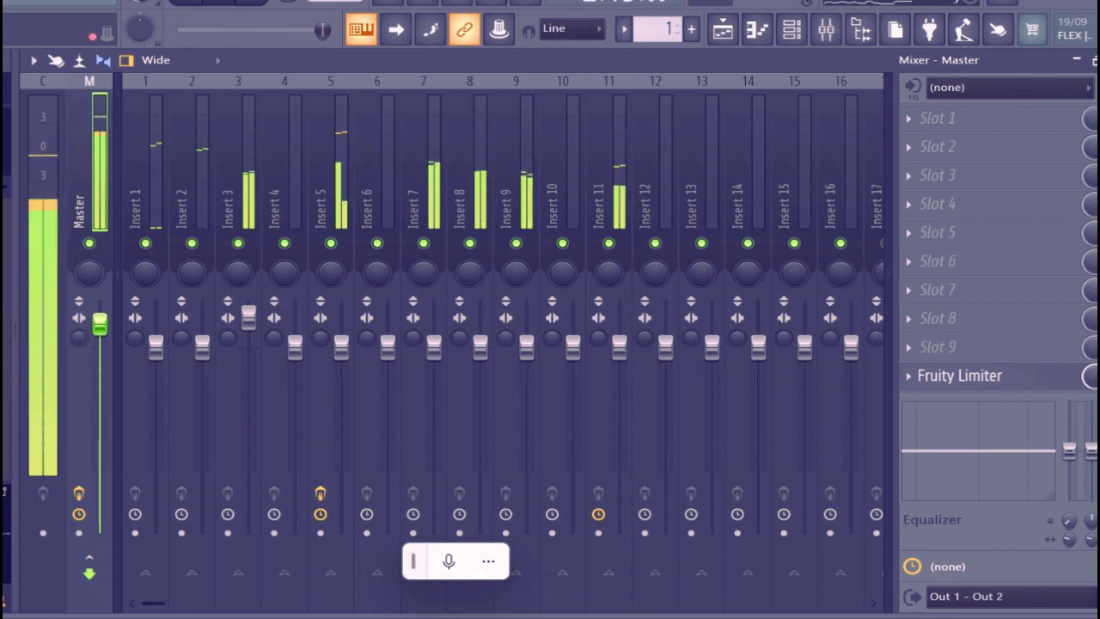
{"action": "left_click", "coordinate": [100, 323]}
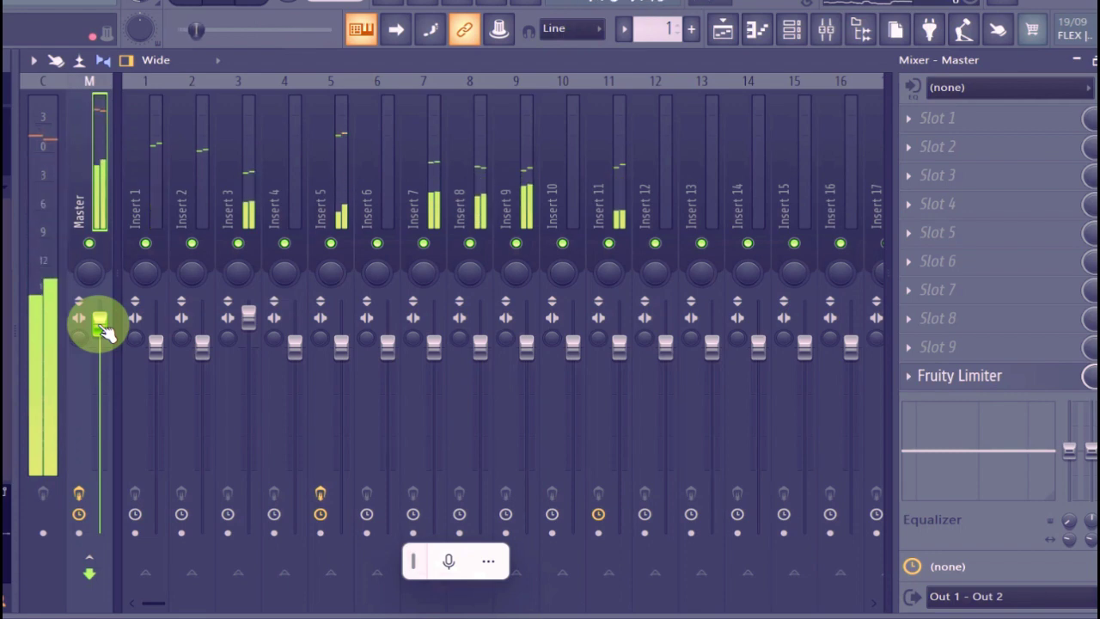
{"action": "left_click_drag", "start_coordinate": [100, 323], "coordinate": [100, 399]}
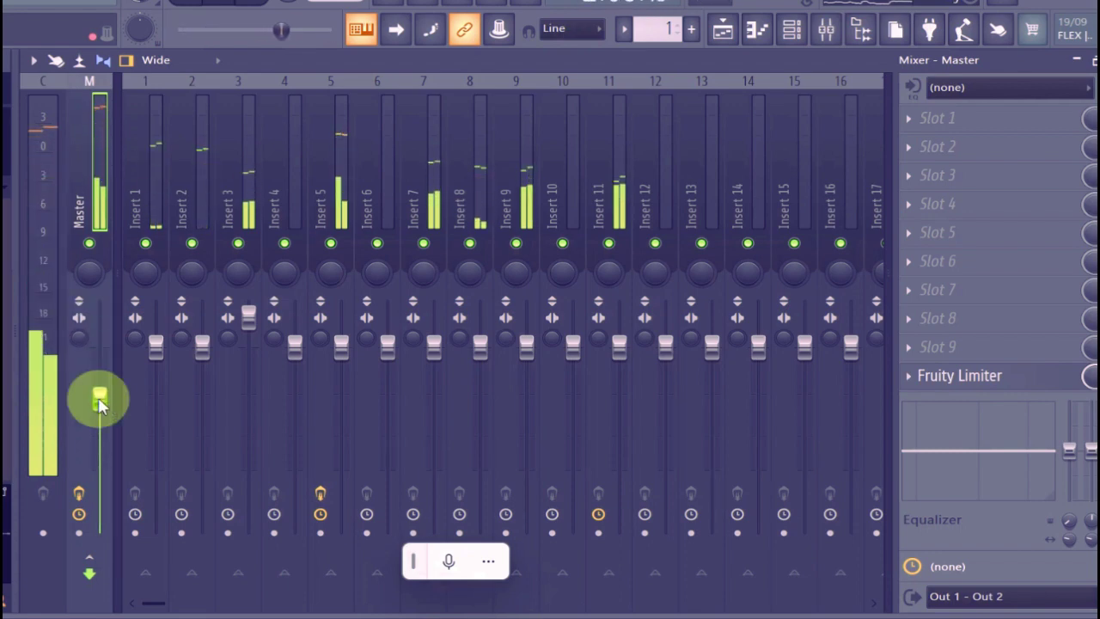
{"action": "key", "text": "F9"}
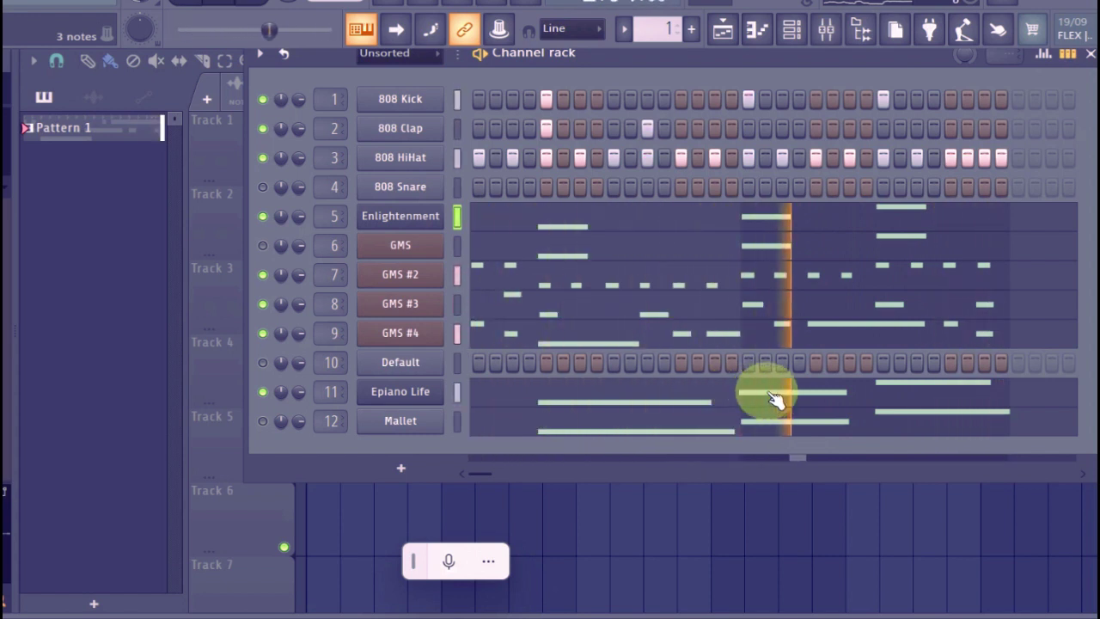
Select the Epiano Life channel and lower the mixer's Master fader close to the low end of its travel
{"action": "left_click", "coordinate": [438, 397]}
{"action": "left_click", "coordinate": [512, 101]}
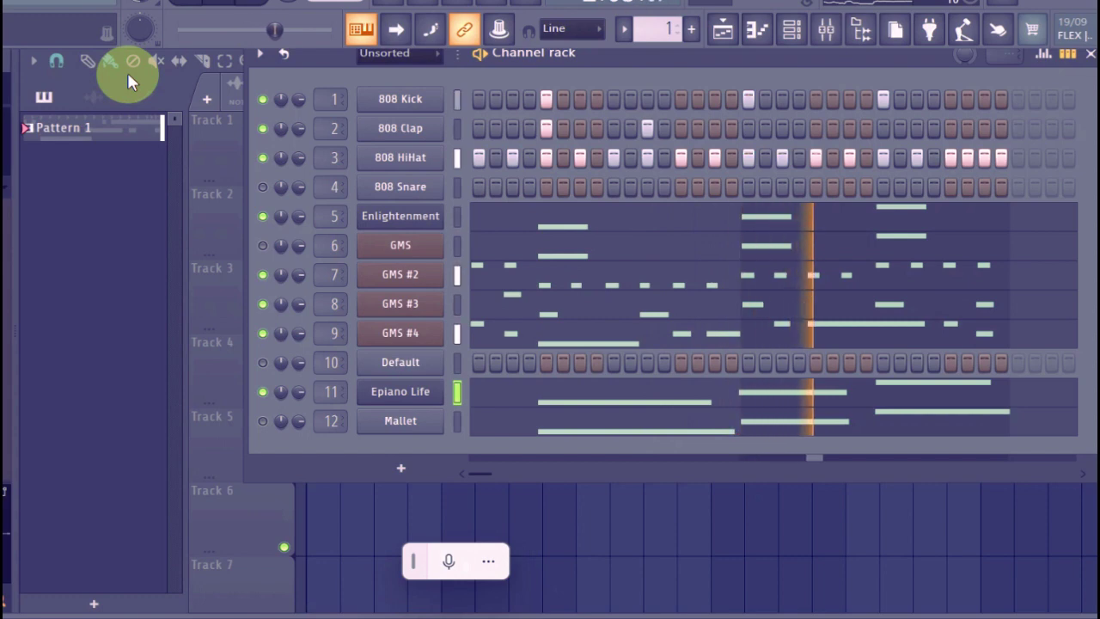
{"action": "left_click", "coordinate": [826, 30]}
{"action": "left_click_drag", "start_coordinate": [107, 399], "coordinate": [110, 484]}
{"action": "key", "text": "F9"}
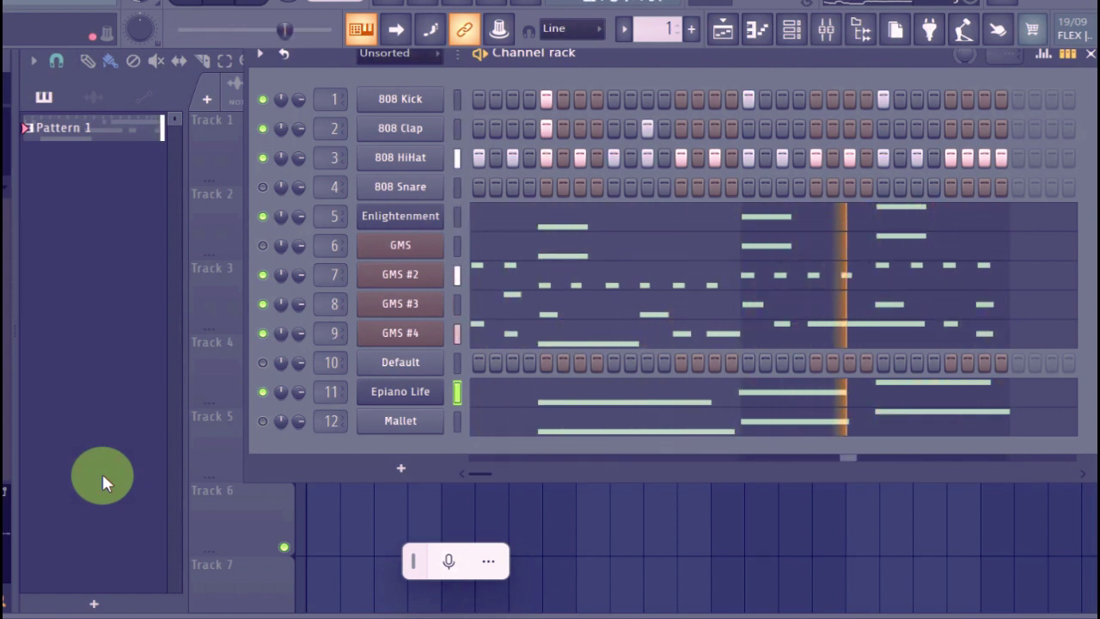
Check the Epiano Life channel's FLEX instrument, close it, mute that channel and stop playback
{"action": "left_click", "coordinate": [392, 388]}
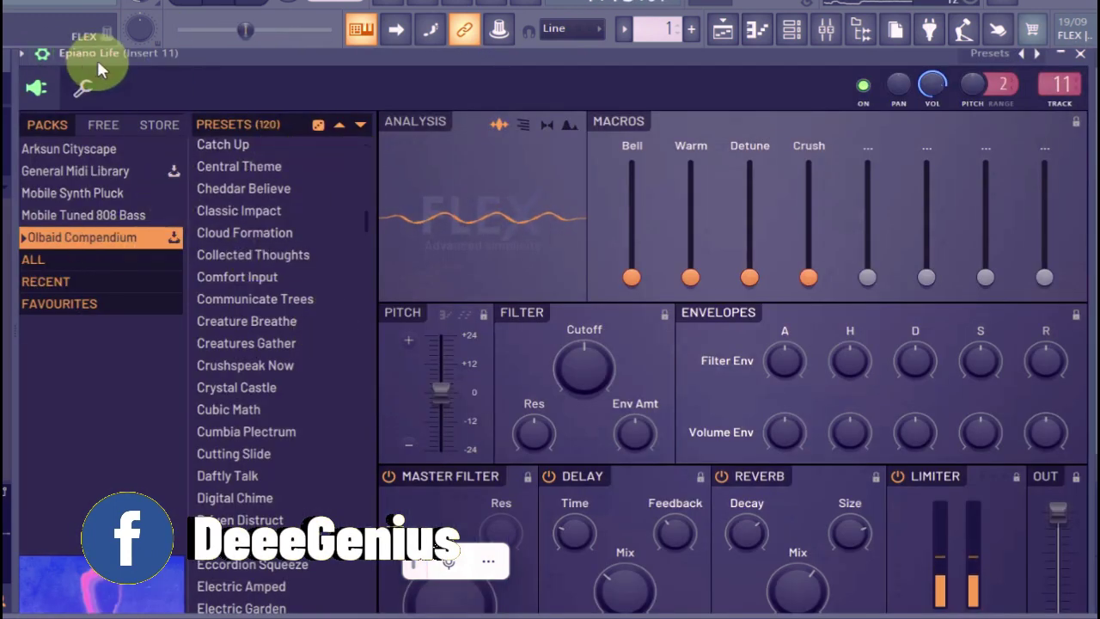
{"action": "key", "text": "Escape"}
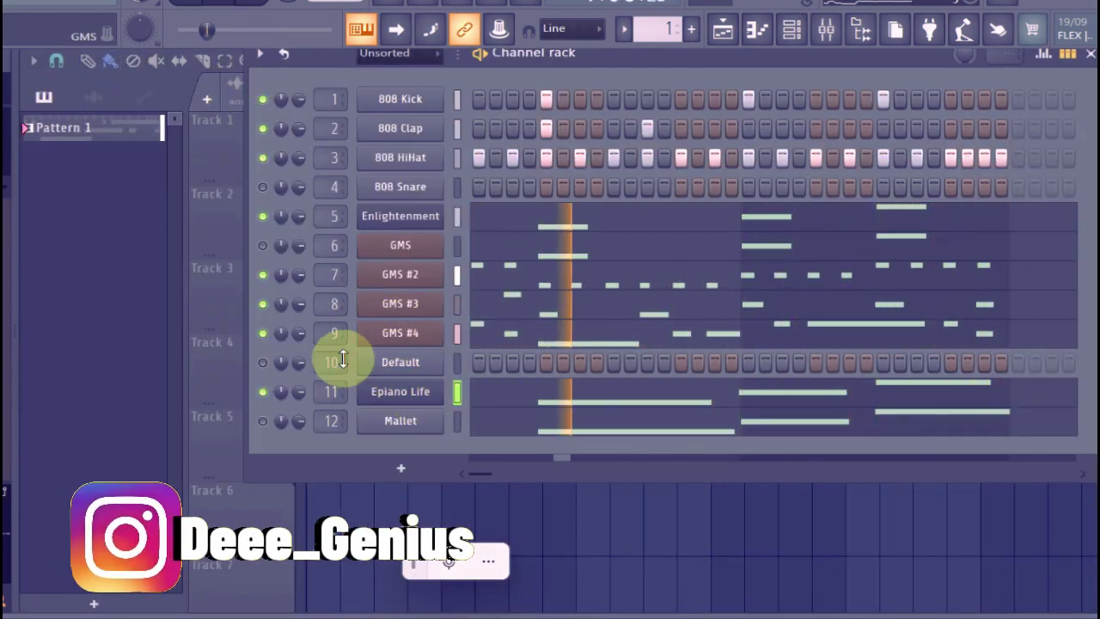
{"action": "left_click", "coordinate": [263, 391]}
{"action": "key", "text": "space"}
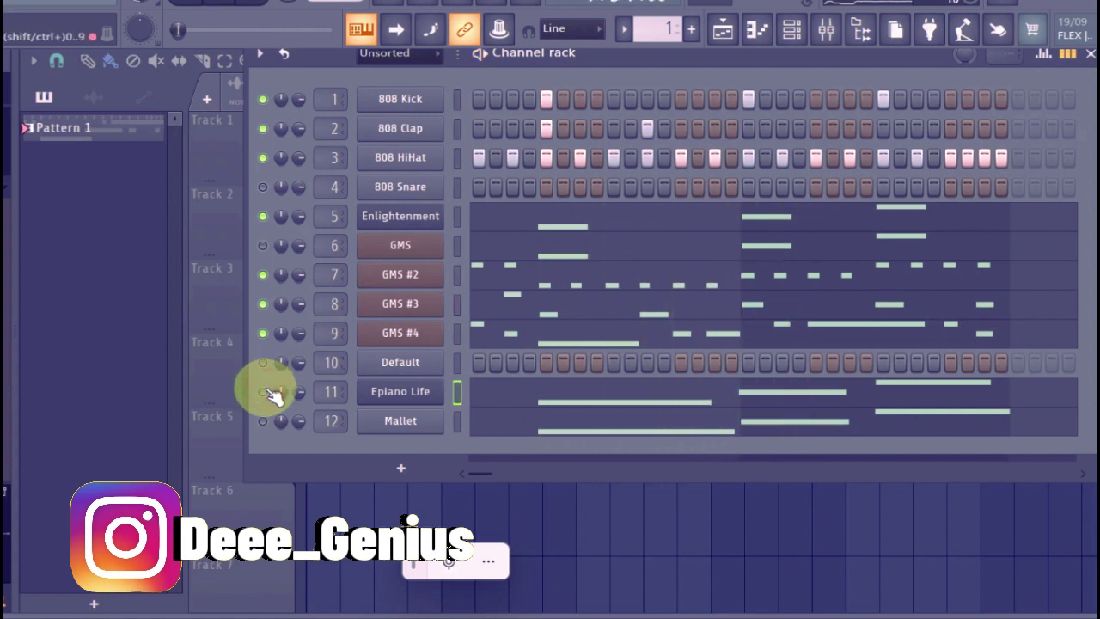
Examine the instrument programs and presets of the GMS #4, GMS #3, GMS #2 and Enlightenment channels, one after another
{"action": "left_click", "coordinate": [408, 342]}
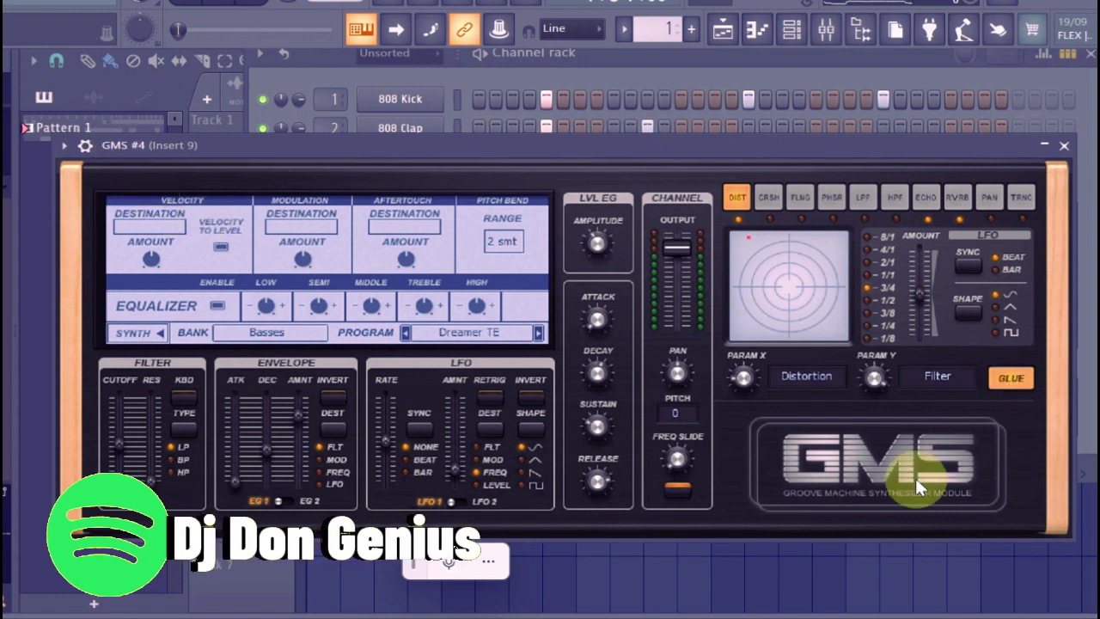
{"action": "key", "text": "Escape"}
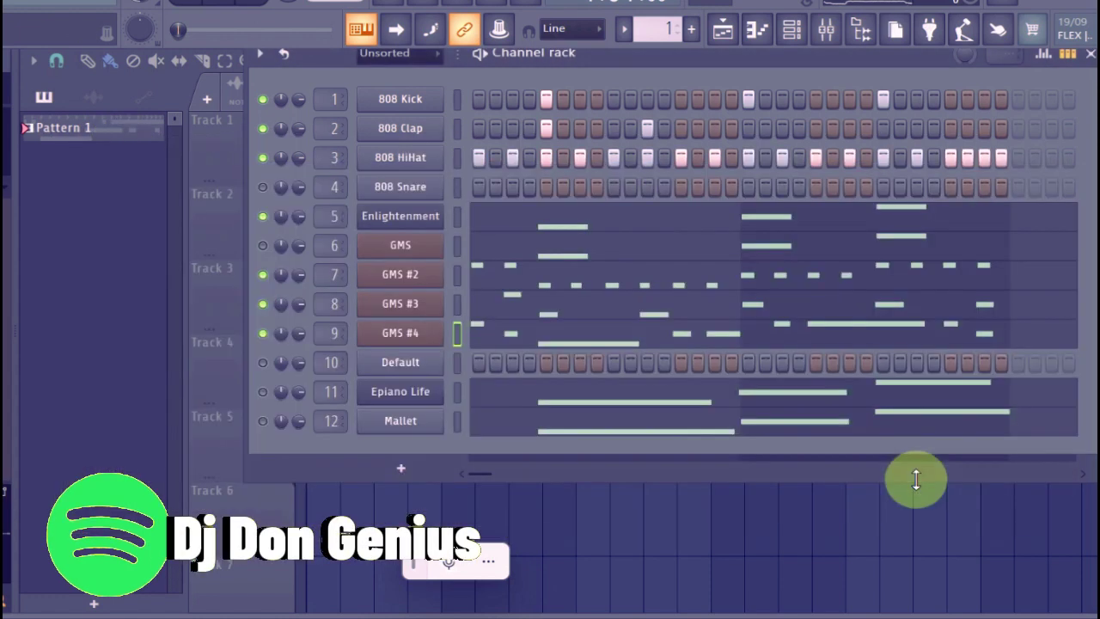
{"action": "left_click", "coordinate": [414, 308]}
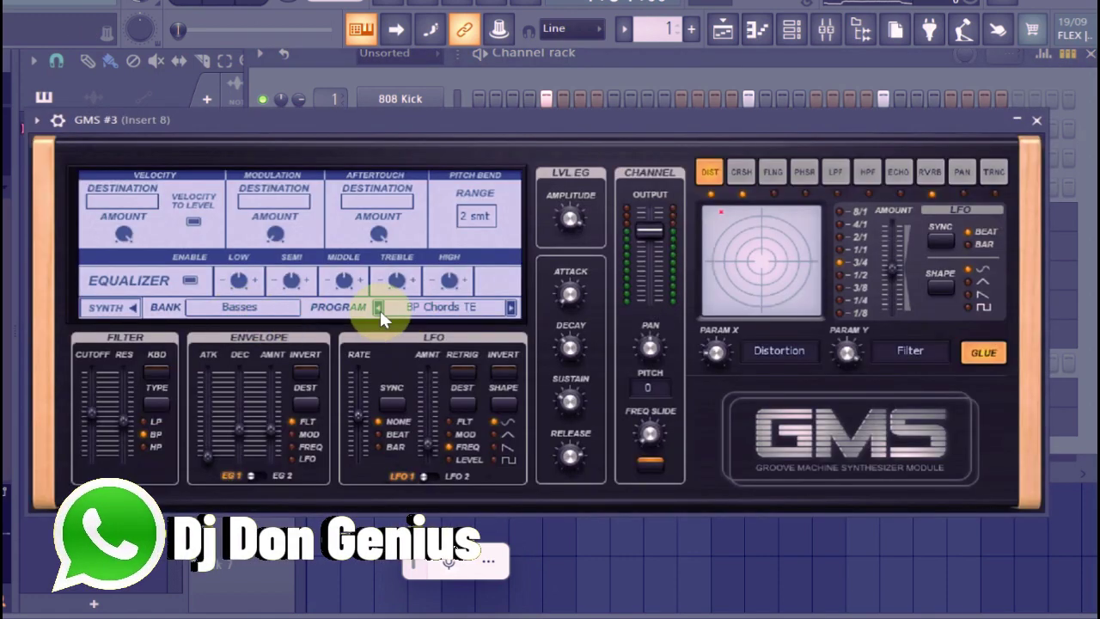
{"action": "key", "text": "Escape"}
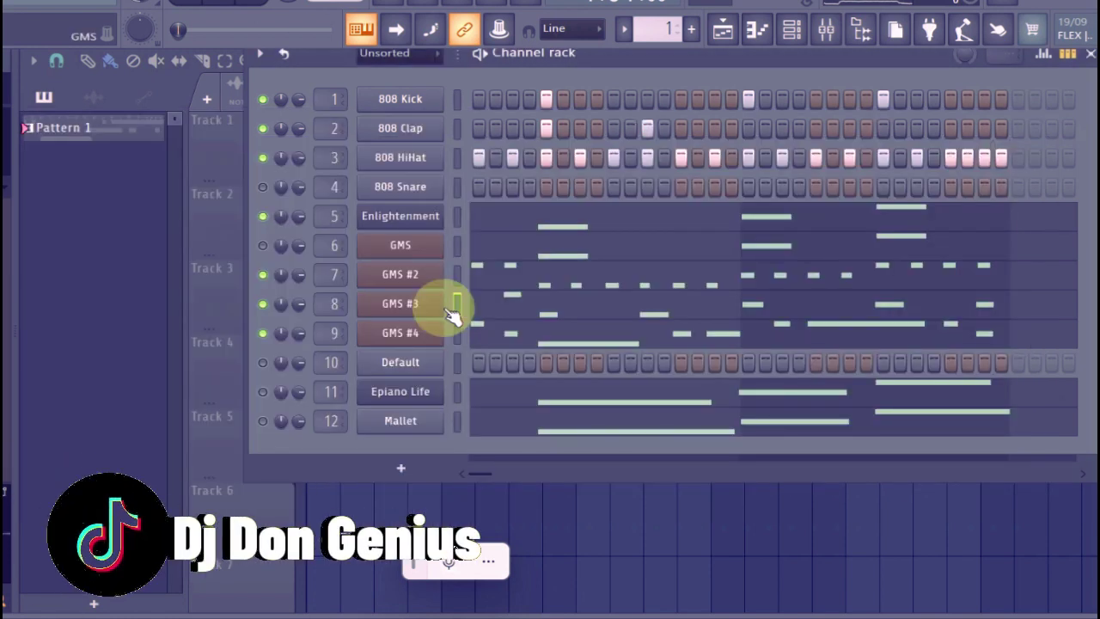
{"action": "left_click", "coordinate": [400, 274]}
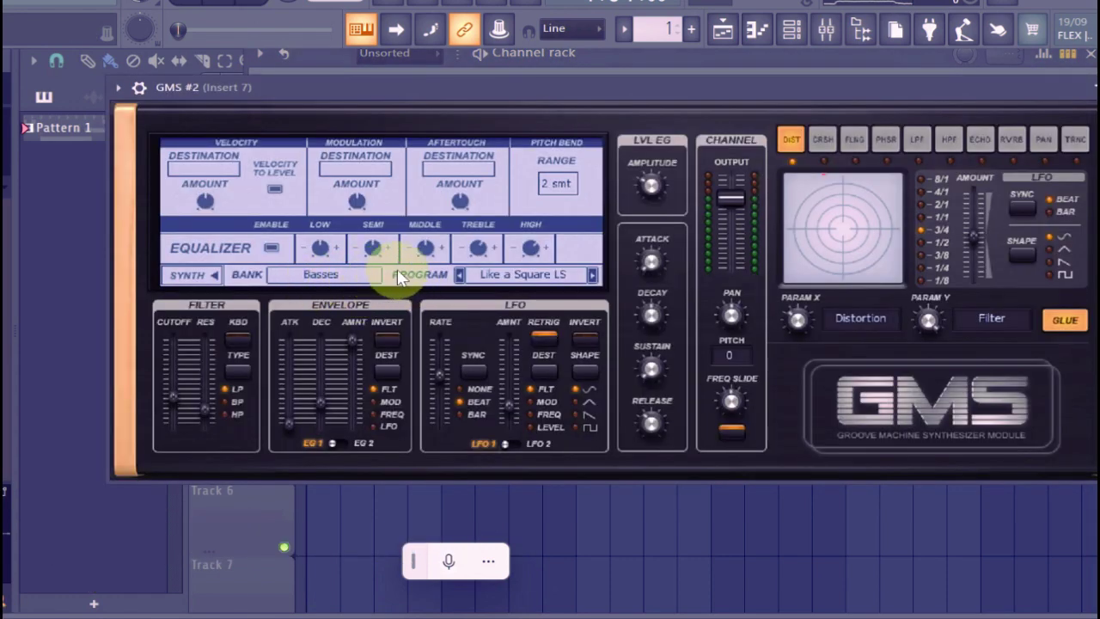
{"action": "key", "text": "Escape"}
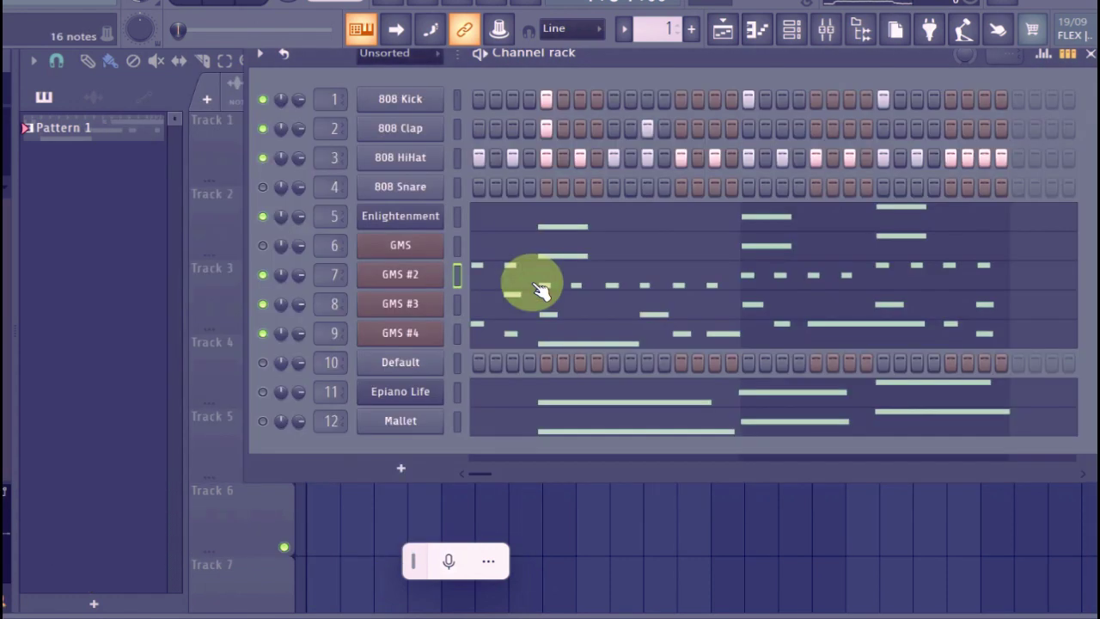
{"action": "left_click", "coordinate": [391, 219]}
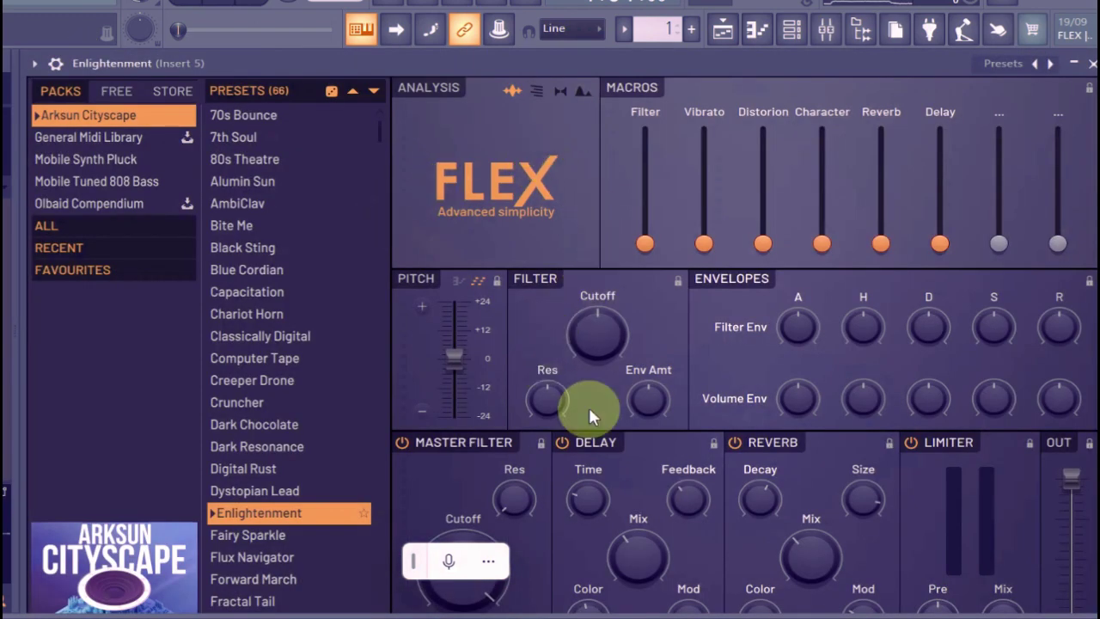
{"action": "key", "text": "Escape"}
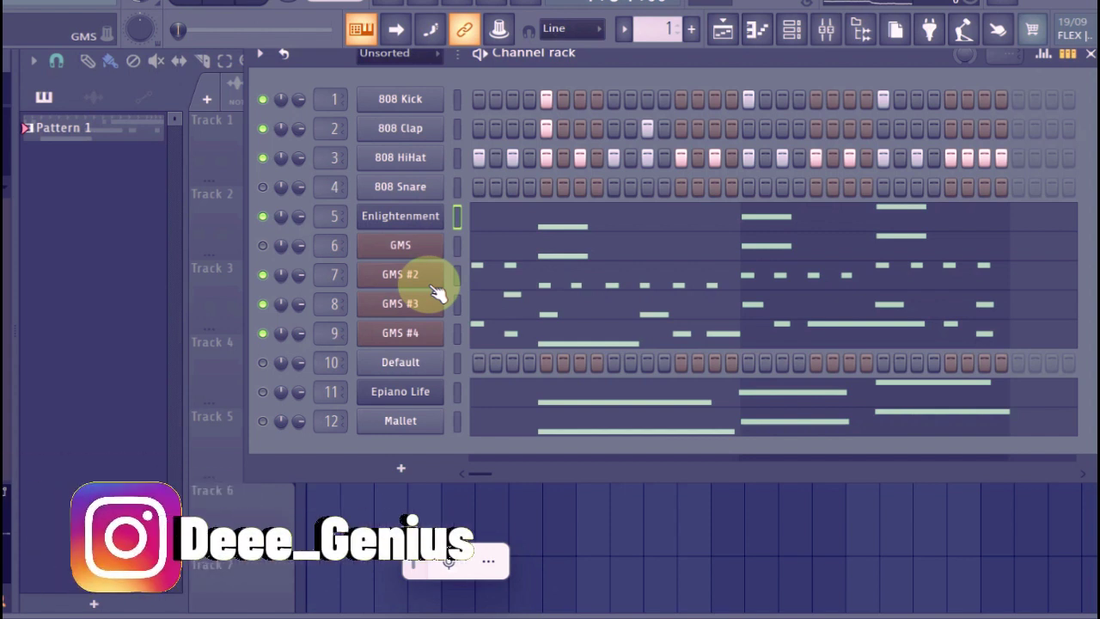
Play the pattern, raise the mixer's Master fader to the upper part of its travel, and return to the channel rack
{"action": "key", "text": "space"}
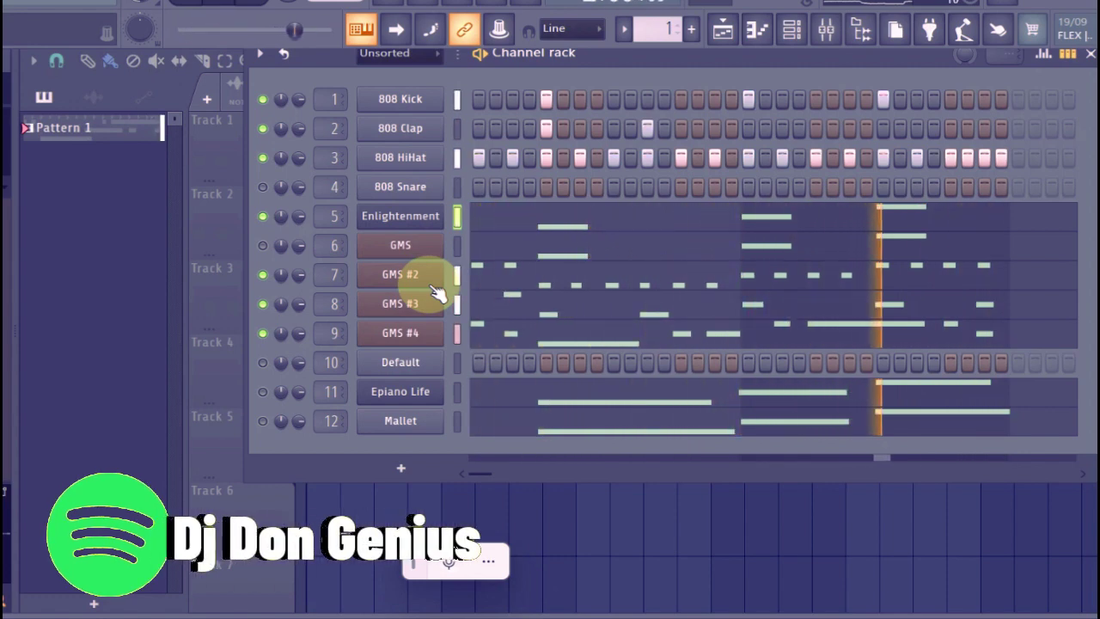
{"action": "key", "text": "F9"}
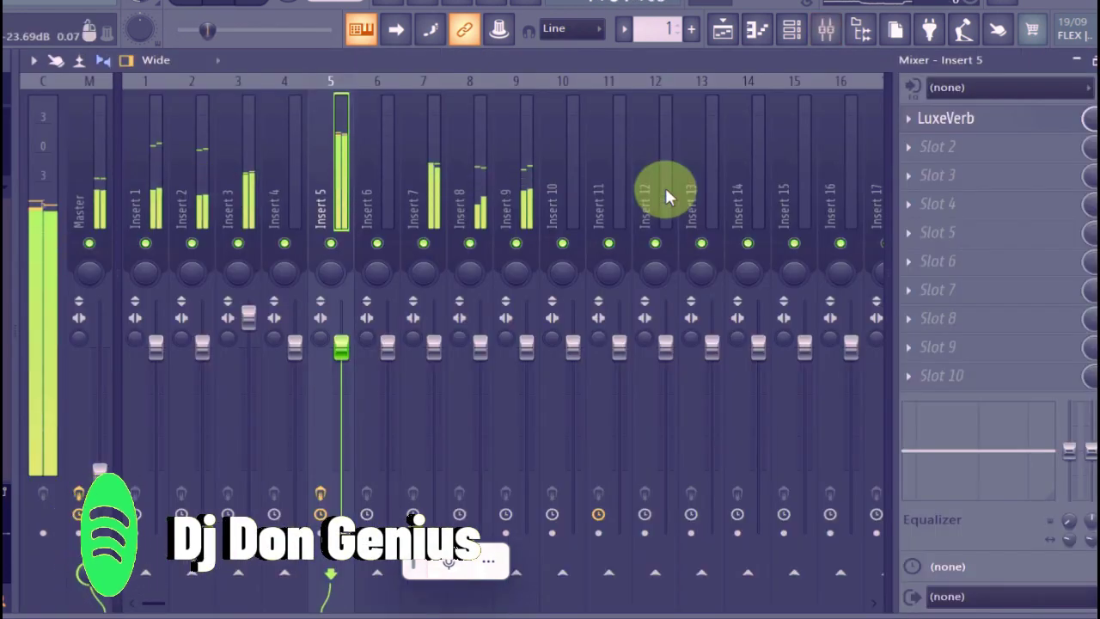
{"action": "left_click", "coordinate": [98, 467]}
{"action": "left_click_drag", "start_coordinate": [100, 404], "coordinate": [105, 317]}
{"action": "key", "text": "F6"}
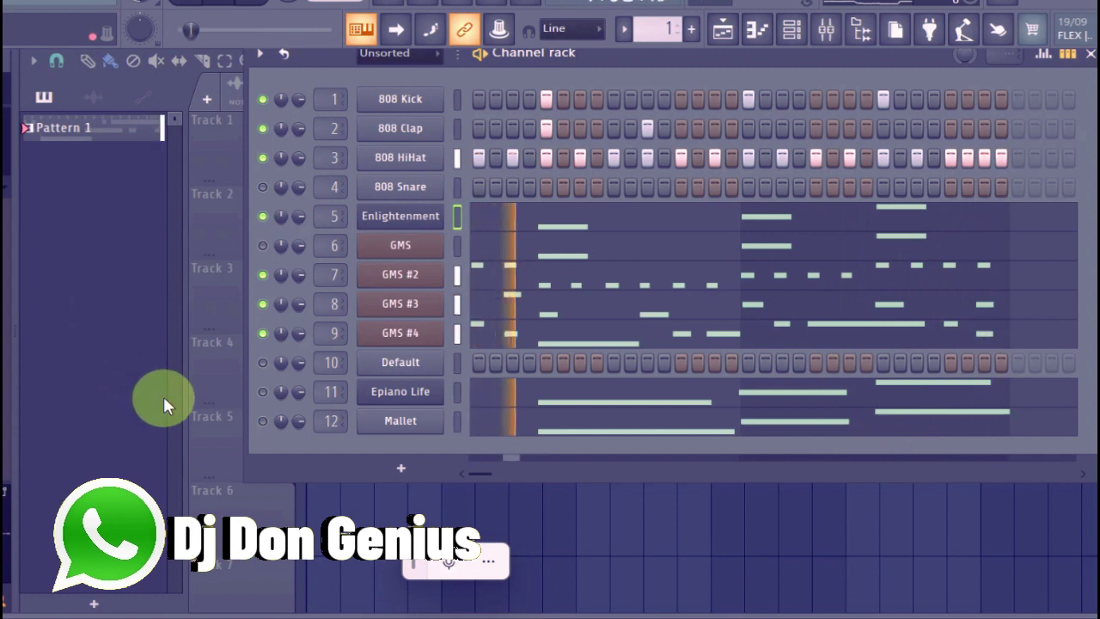
Select the Mallet channel and unmute the Epiano Life channel while the pattern plays
{"action": "left_click", "coordinate": [456, 420]}
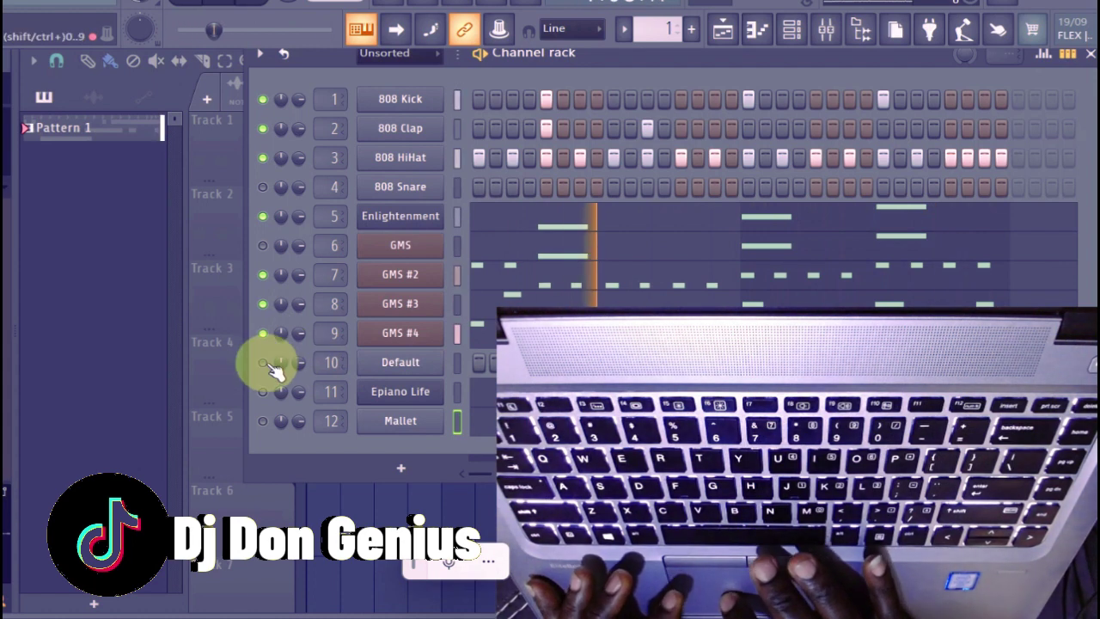
{"action": "left_click", "coordinate": [263, 391]}
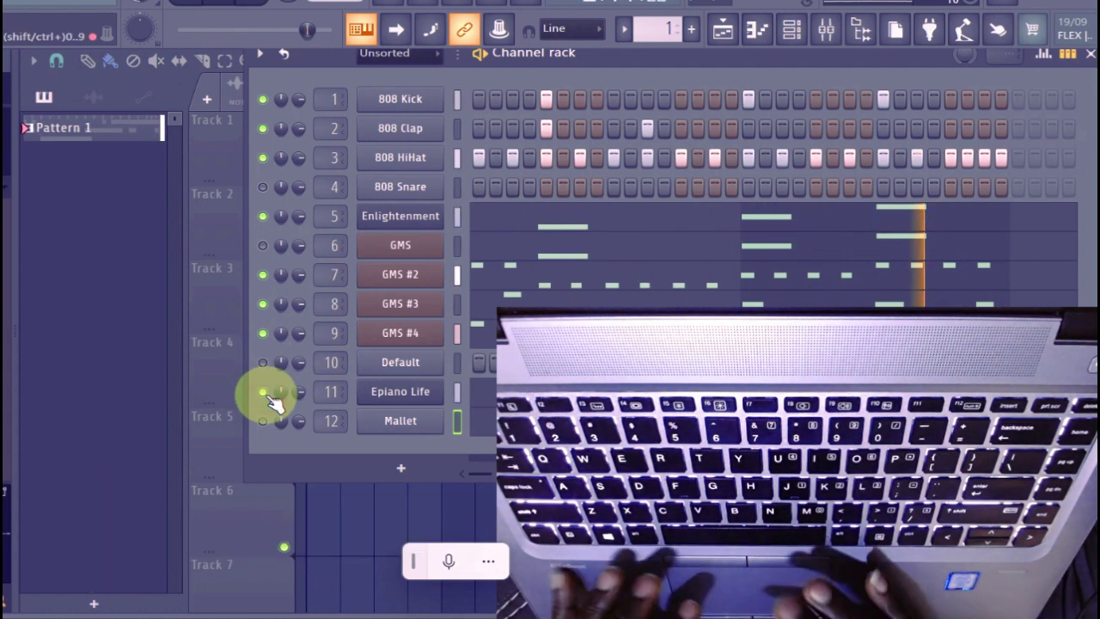